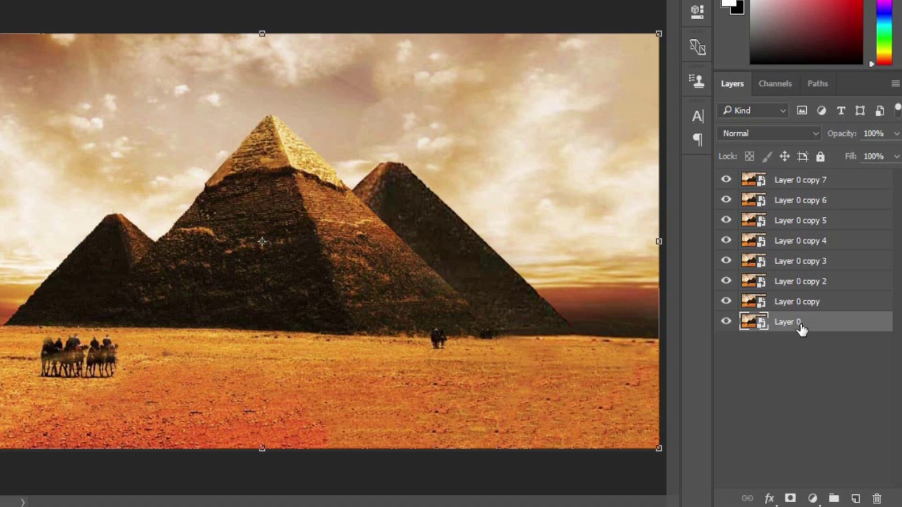
# - Hide every layer except Layer 0 and add a Black & White adjustment layer with the Default preset above it
pyautogui.press('alt')
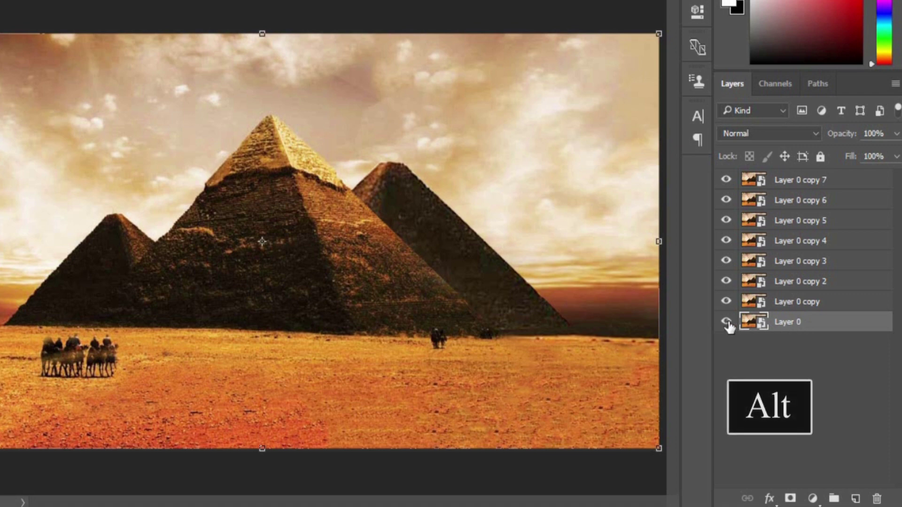
pyautogui.keyDown('alt'); pyautogui.click(727, 322); pyautogui.keyUp('alt')
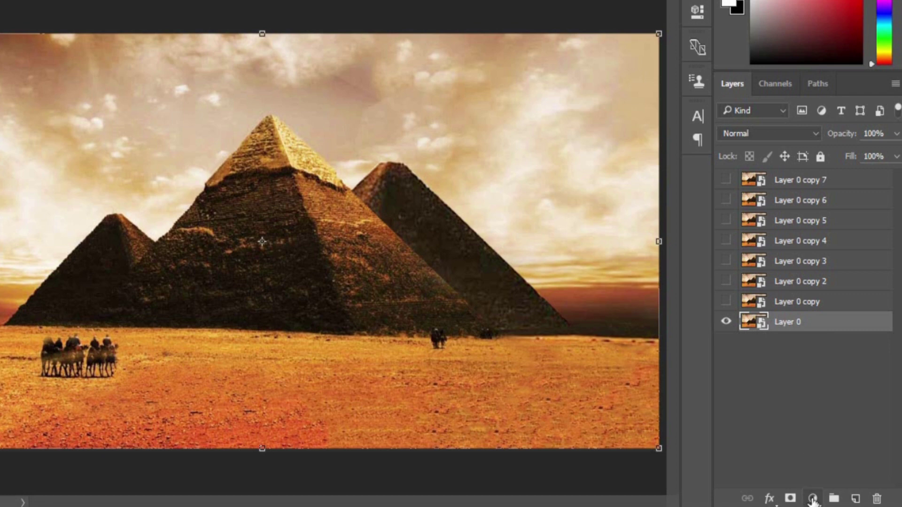
pyautogui.click(813, 498)
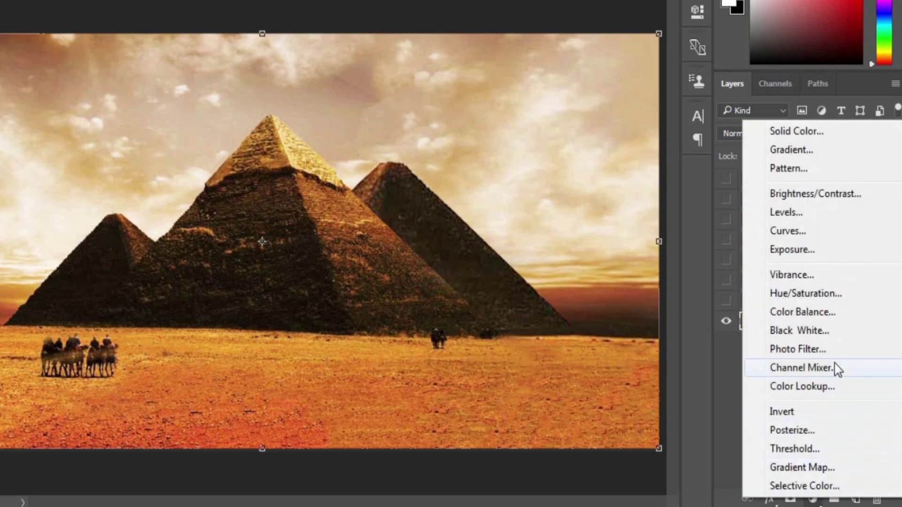
pyautogui.click(835, 331)
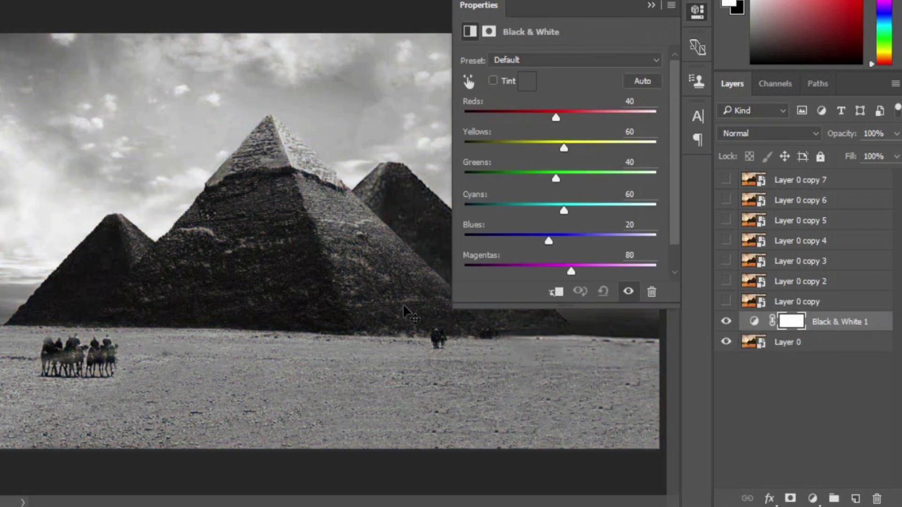
pyautogui.click(652, 6)
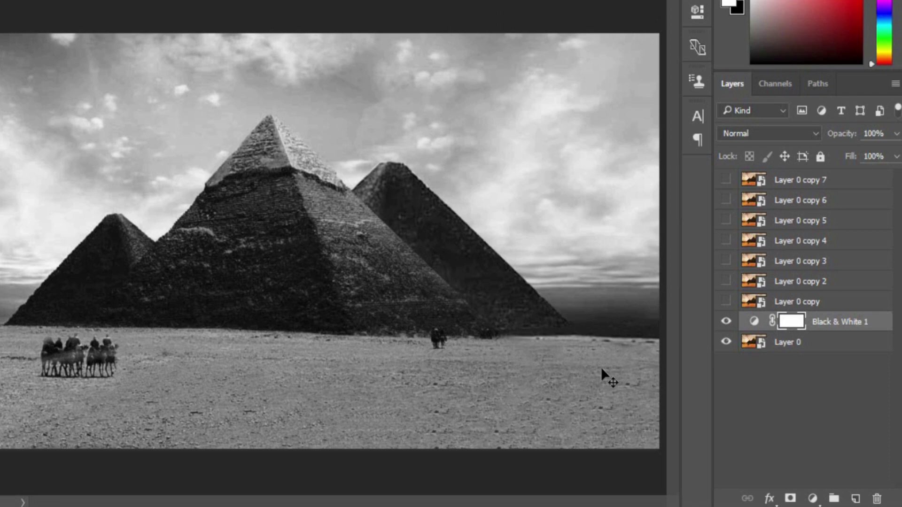
# - On a new layer above the adjustment, make a rectangular selection around the central pyramid's peak and fill it with black
pyautogui.click(855, 498)
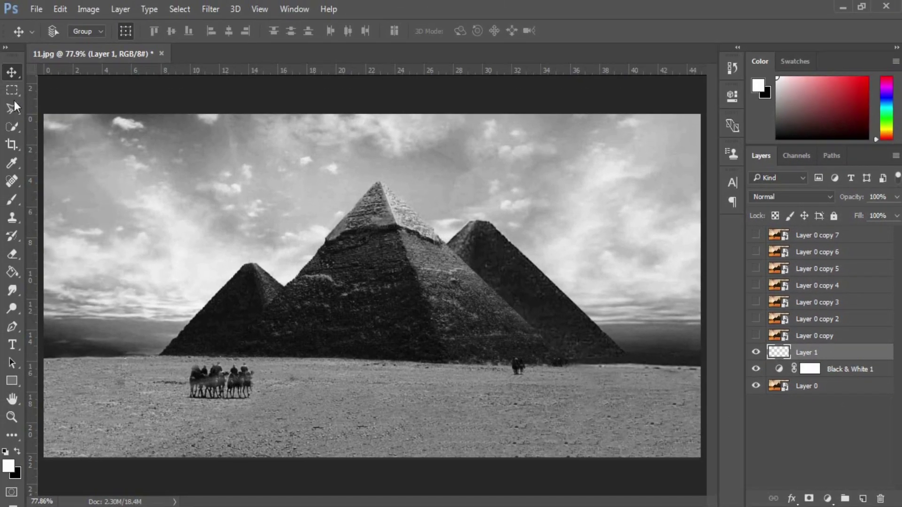
pyautogui.click(12, 91)
pyautogui.moveTo(314, 184); pyautogui.dragTo(479, 285)
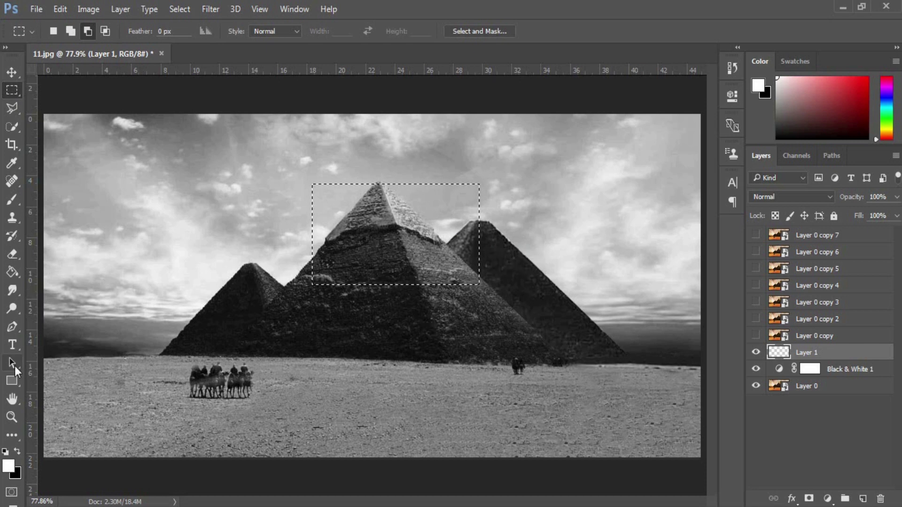
pyautogui.click(17, 450)
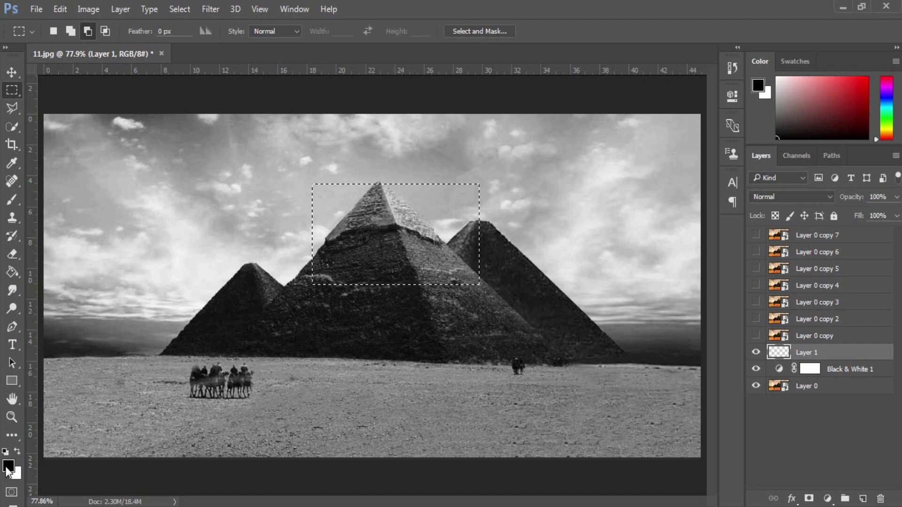
pyautogui.click(13, 273)
pyautogui.click(353, 272)
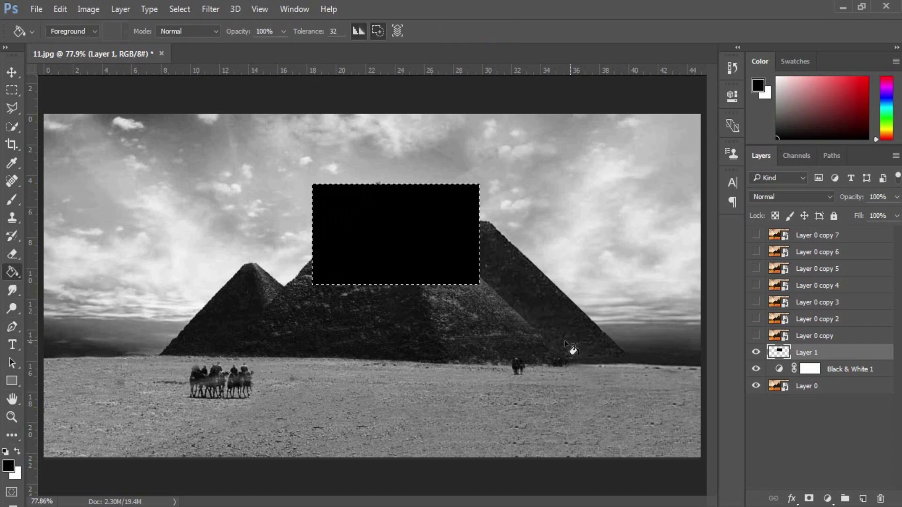
# - Add a new layer beneath the black rectangle and enlarge the selection around its centre to about 108% width and 111% height
pyautogui.click(787, 376)
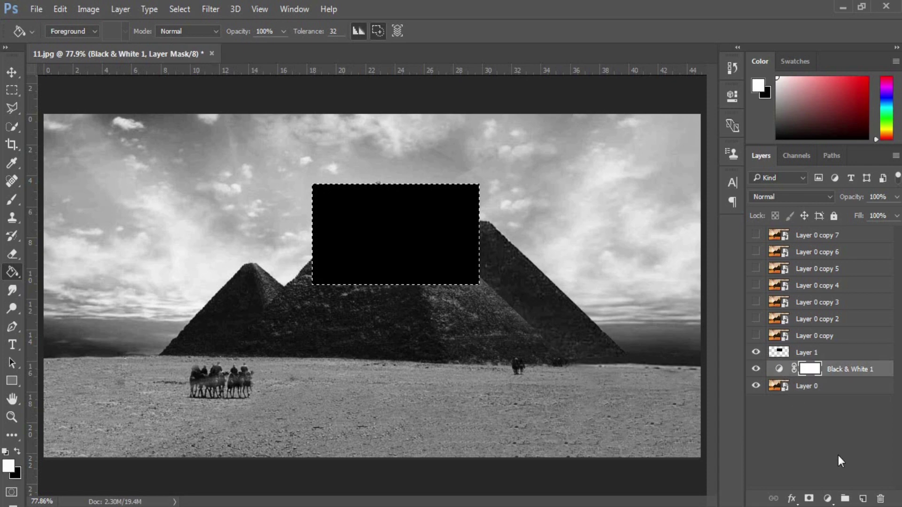
pyautogui.click(862, 499)
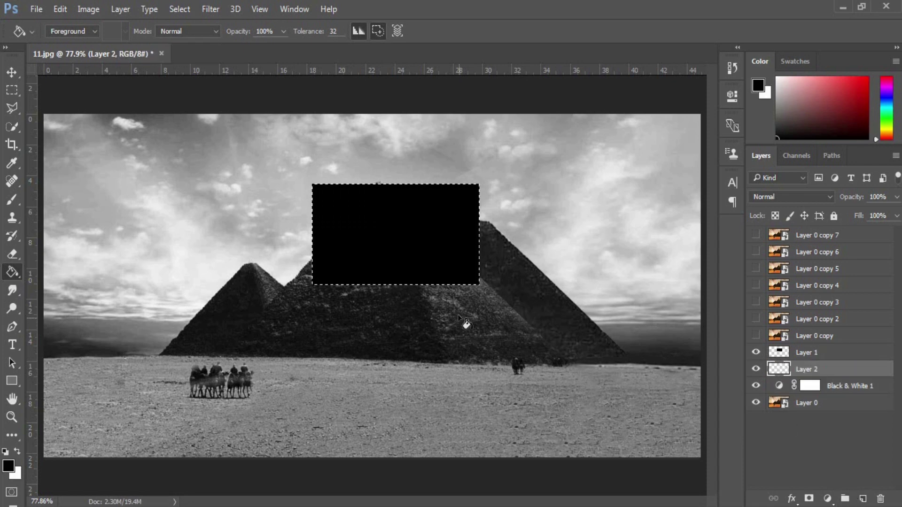
pyautogui.click(177, 9)
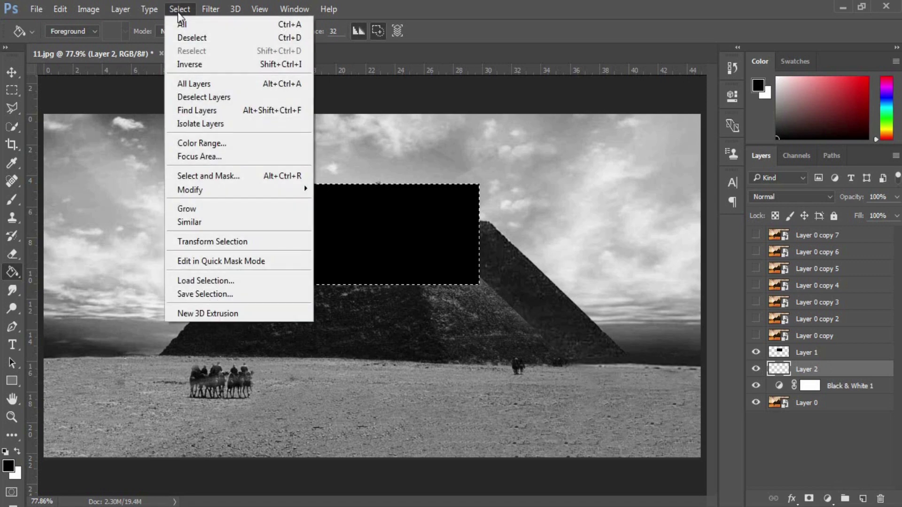
pyautogui.click(266, 242)
pyautogui.press('alt')
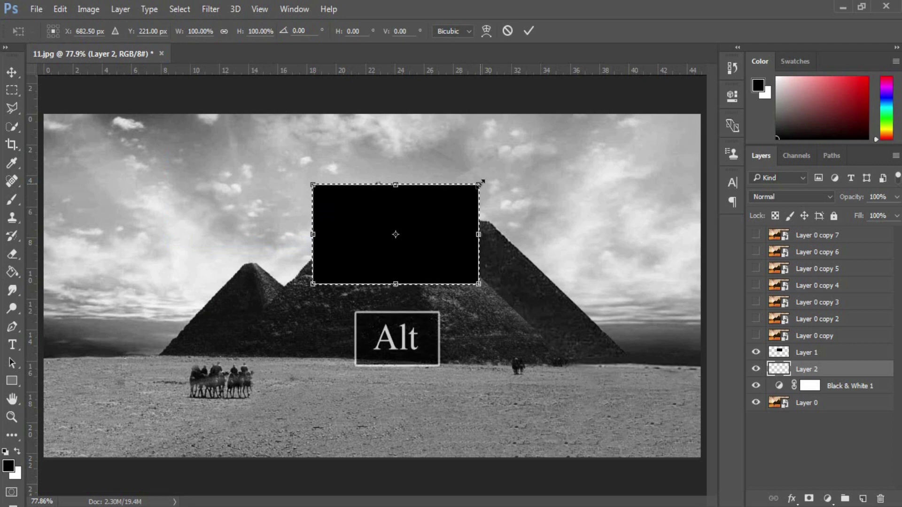
pyautogui.moveTo(482, 179); pyautogui.dragTo(487, 178)
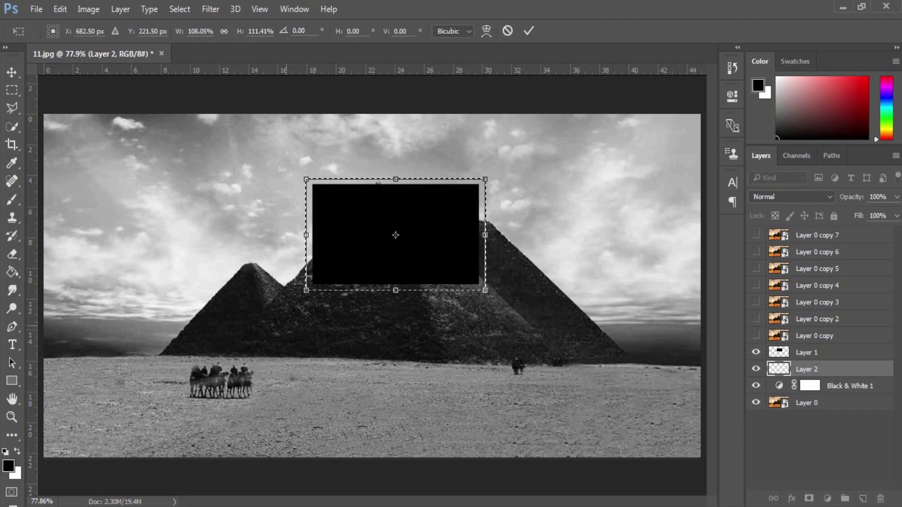
pyautogui.press('Return')
# - Fill the enlarged selection with white on Layer 2 and clear the selection
pyautogui.press('g')
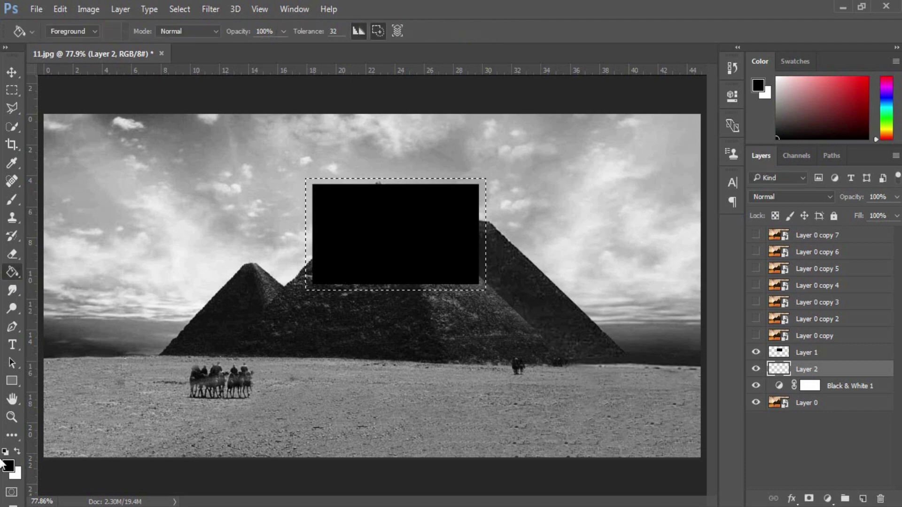
pyautogui.click(17, 450)
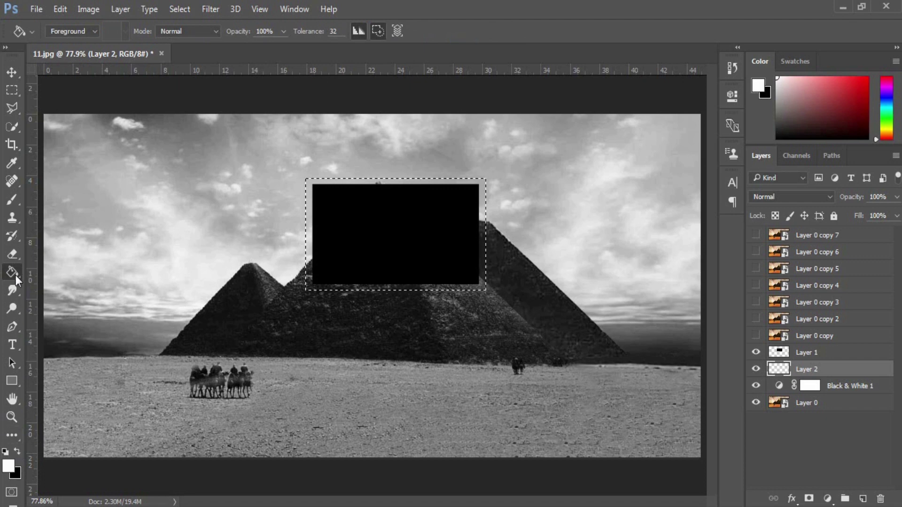
pyautogui.click(310, 287)
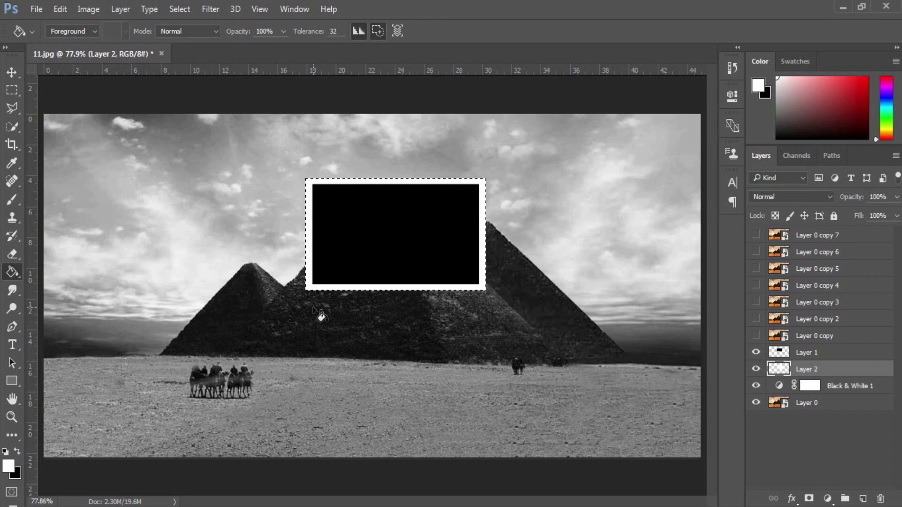
pyautogui.hotkey('ctrl', 'd')
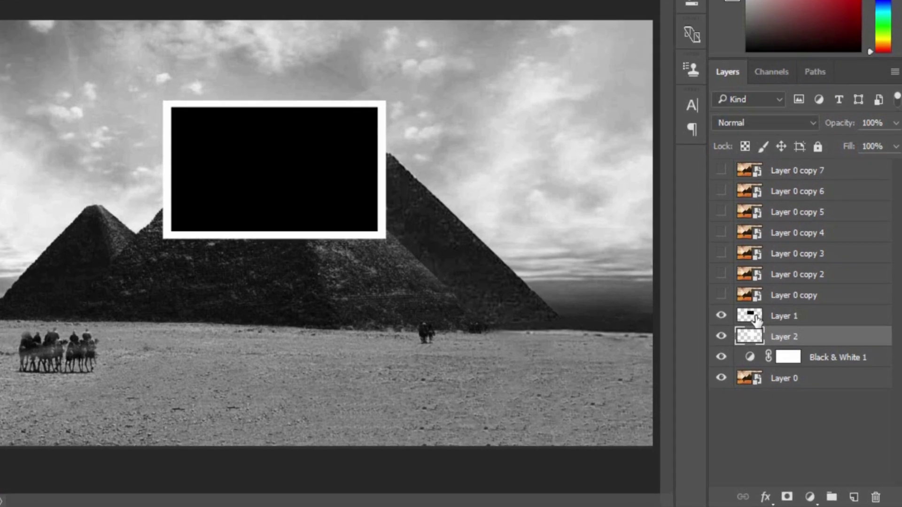
# - Load the outline of Layer 1's black rectangle as a selection and delete that area from the white rectangle on Layer 2
pyautogui.press('ctrl')
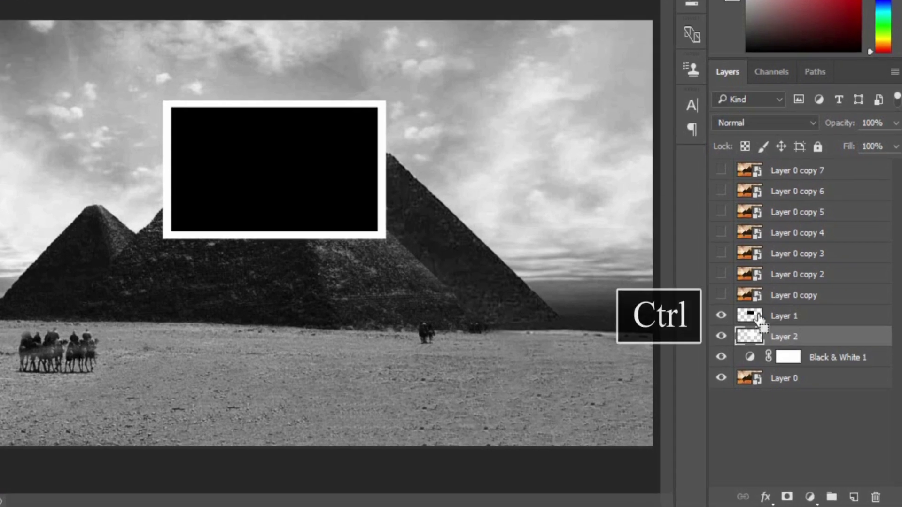
pyautogui.click(751, 319)
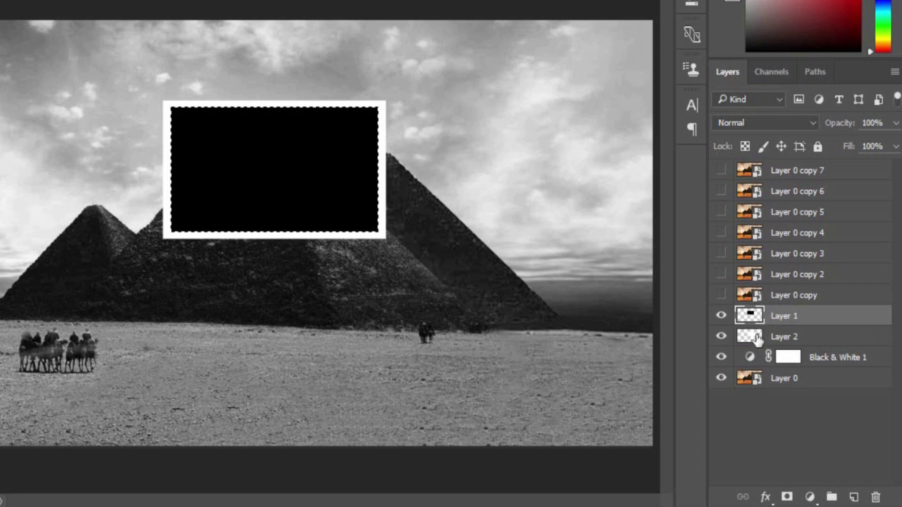
pyautogui.click(751, 336)
pyautogui.press('Delete')
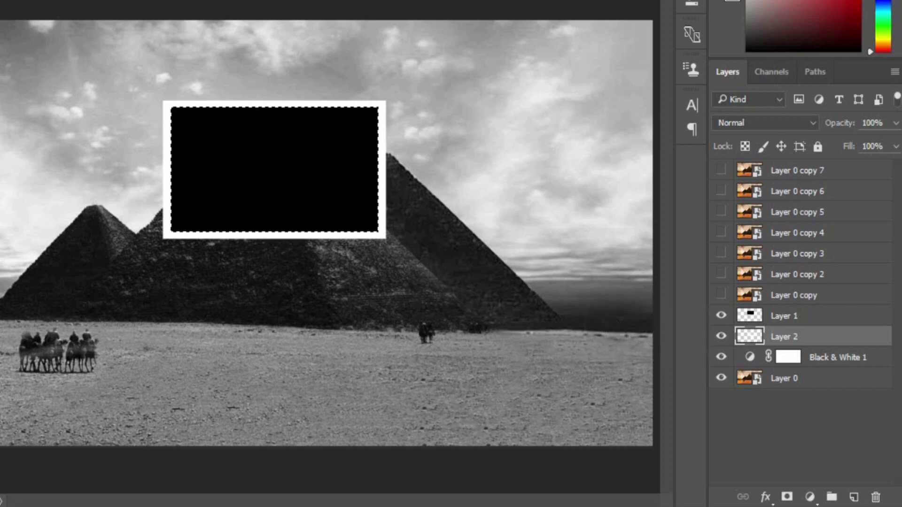
pyautogui.hotkey('ctrl', 't')
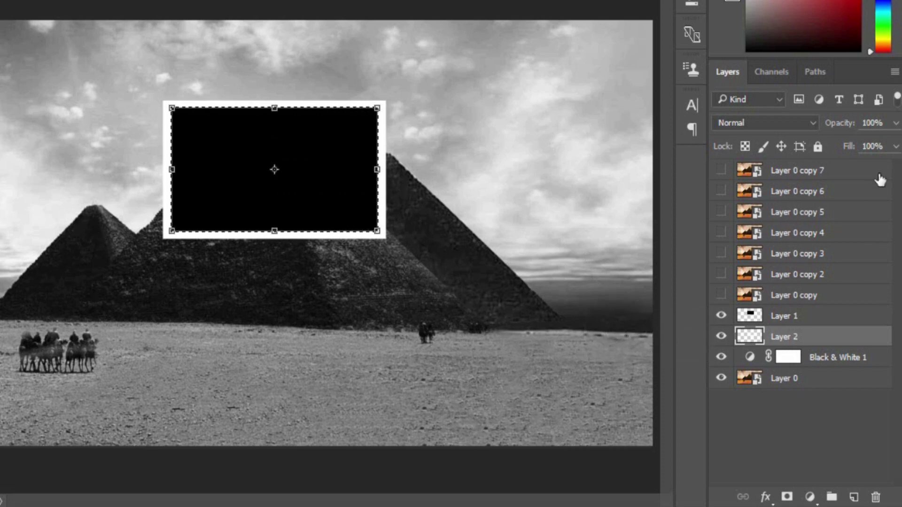
pyautogui.click(896, 124)
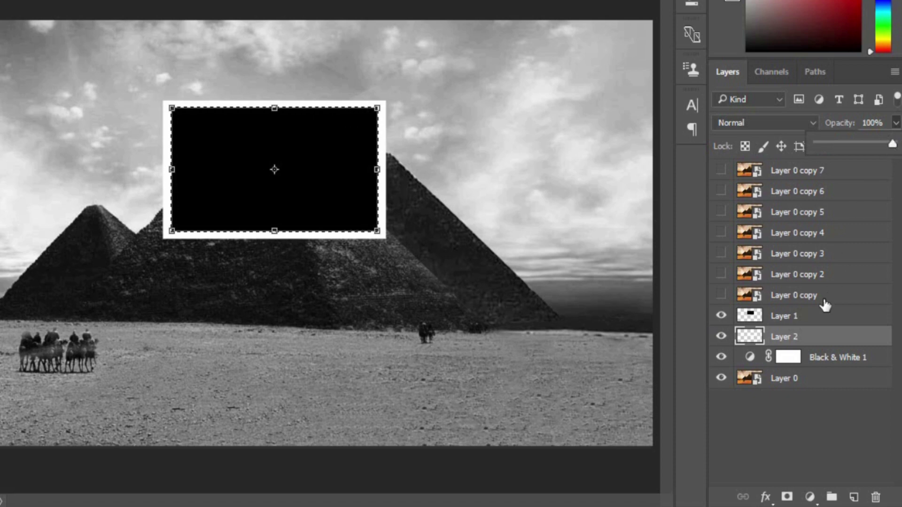
pyautogui.click(823, 316)
pyautogui.click(896, 123)
pyautogui.click(896, 124)
pyautogui.click(896, 123)
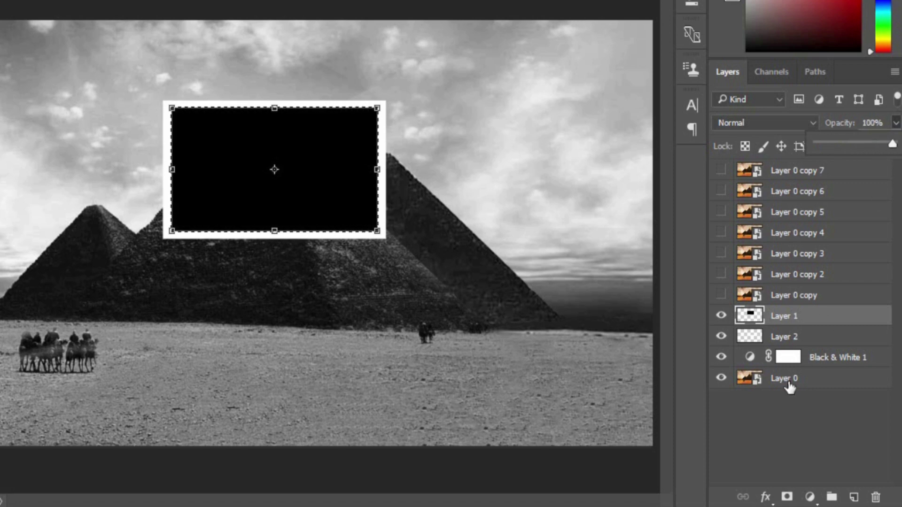
# - Clear the selection and give Layer 2 a Linear Burn drop shadow: opacity 10%, angle 30°, distance 30 px, spread 0%, size 12 px
pyautogui.click(790, 406)
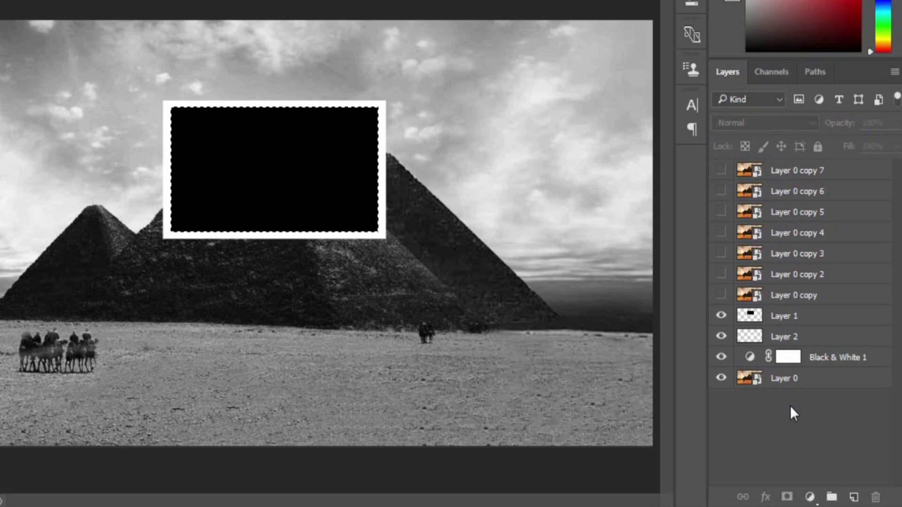
pyautogui.hotkey('ctrl', 'd')
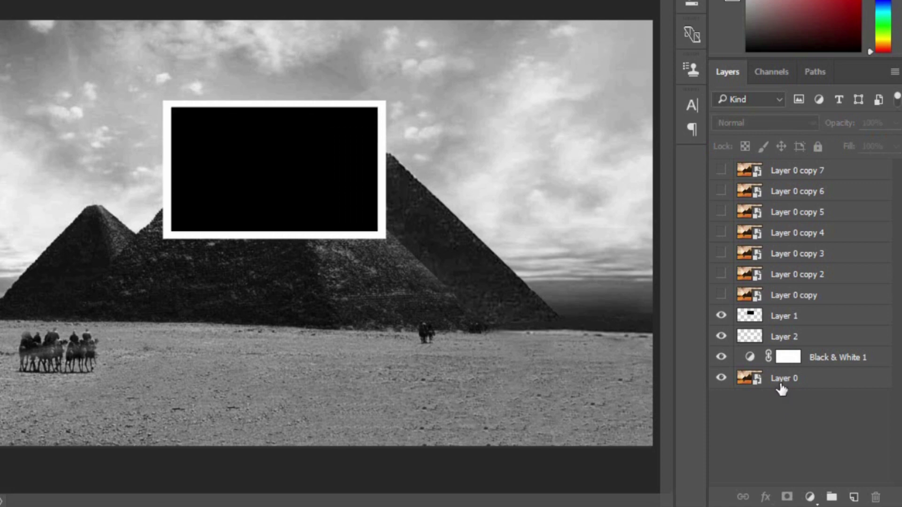
pyautogui.click(787, 322)
pyautogui.click(782, 338)
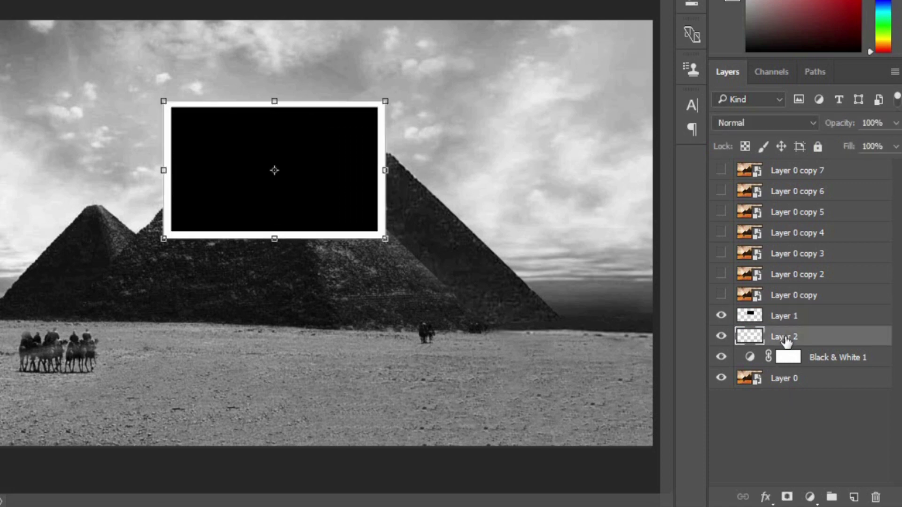
pyautogui.click(760, 497)
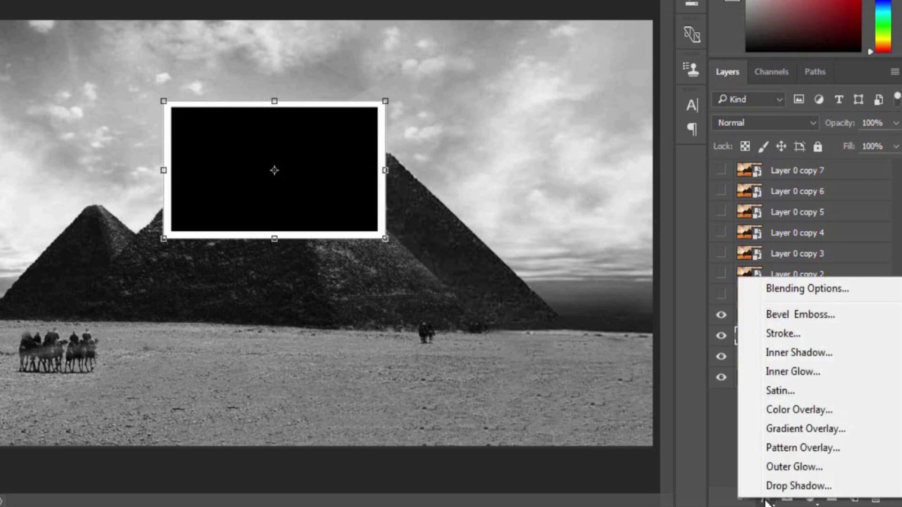
pyautogui.click(826, 488)
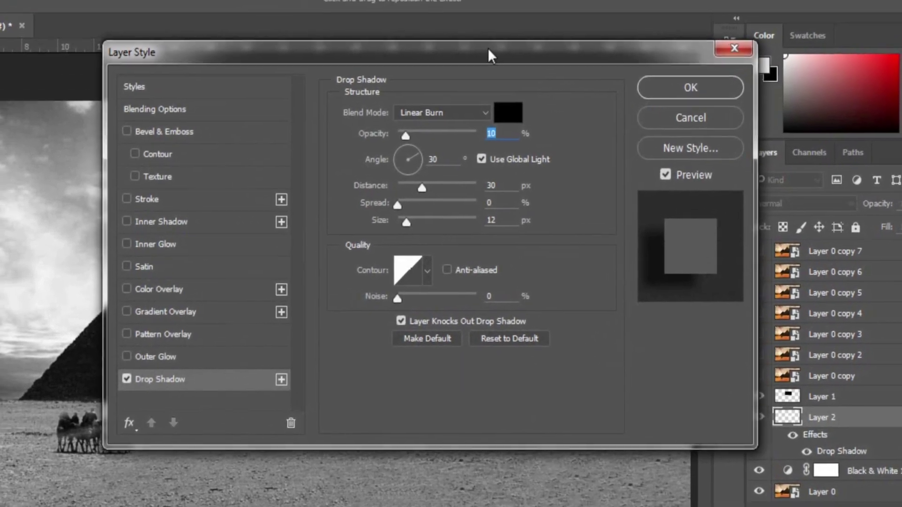
pyautogui.moveTo(488, 47); pyautogui.dragTo(484, 59)
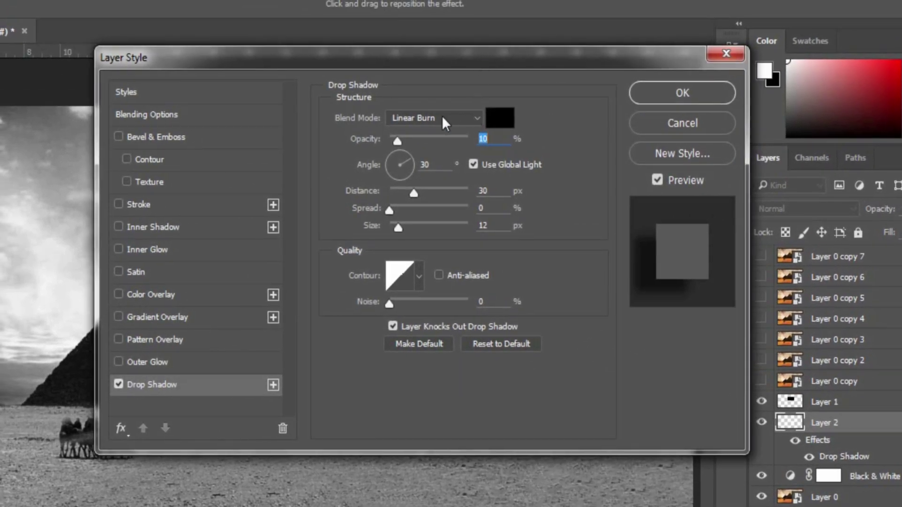
pyautogui.click(501, 139)
pyautogui.click(450, 165)
pyautogui.click(499, 207)
# - Add a Chisel Soft Inner Bevel to Layer 2 with depth 100%, size 2 px, altitude 30°, highlight opacity 0% and shadow opacity 20%
pyautogui.click(167, 136)
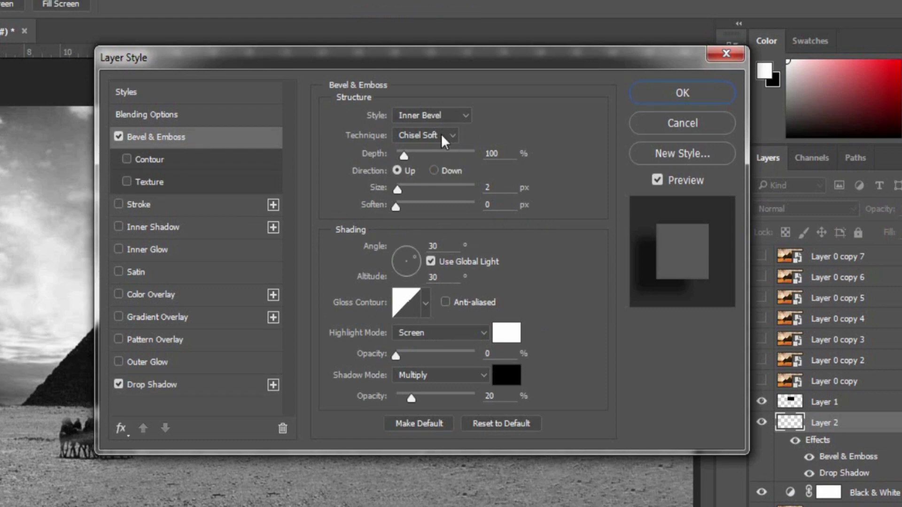
pyautogui.click(506, 155)
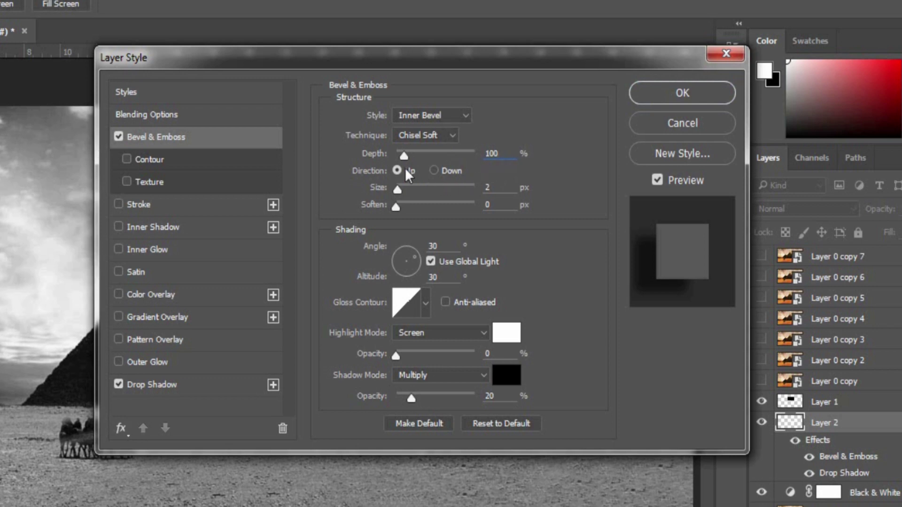
pyautogui.click(503, 187)
pyautogui.click(450, 277)
pyautogui.click(675, 98)
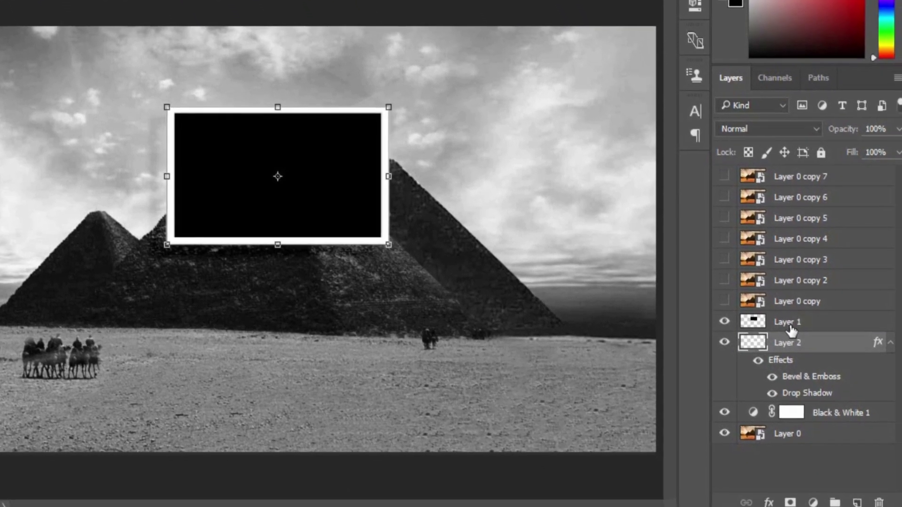
# - Lower the opacity of Layer 1 and Layer 2 to 63% and move both layers up over the central pyramid's peak
pyautogui.click(815, 370)
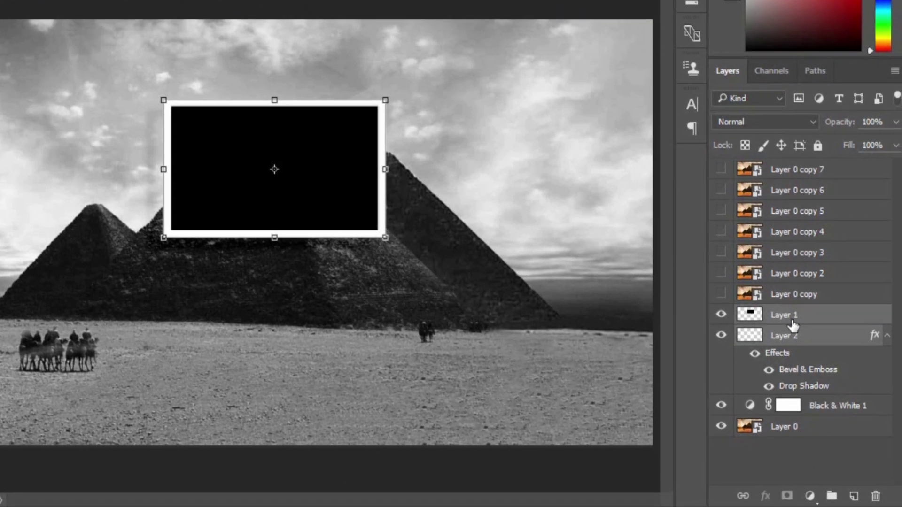
pyautogui.click(896, 124)
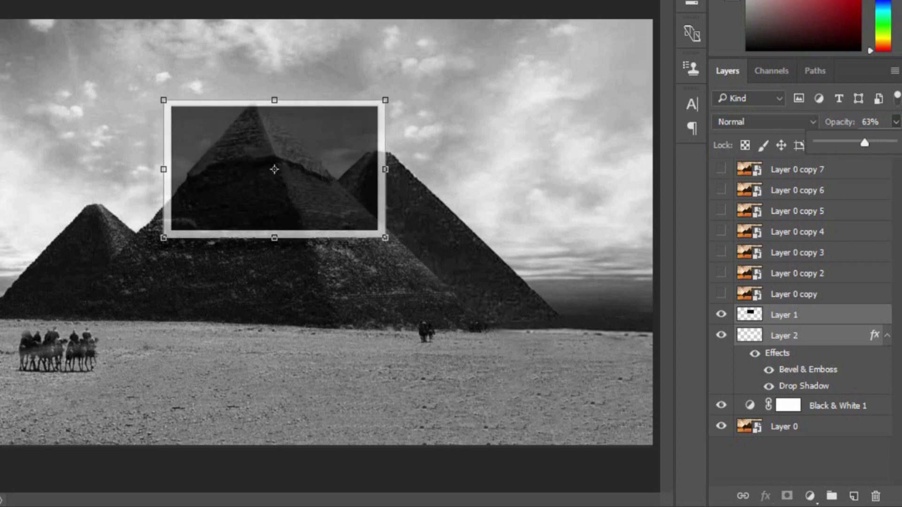
pyautogui.moveTo(347, 149); pyautogui.dragTo(334, 106)
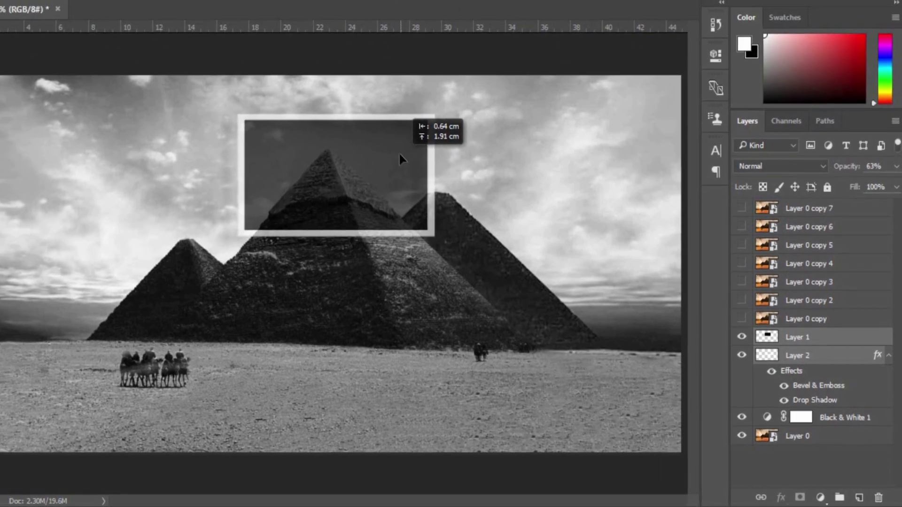
pyautogui.moveTo(400, 155); pyautogui.dragTo(394, 154)
pyautogui.moveTo(440, 186); pyautogui.dragTo(435, 188)
# - Fine-tune the frame's position over the peak using a vertical and a horizontal guide, and remove both guides
pyautogui.moveTo(29, 265); pyautogui.dragTo(382, 266)
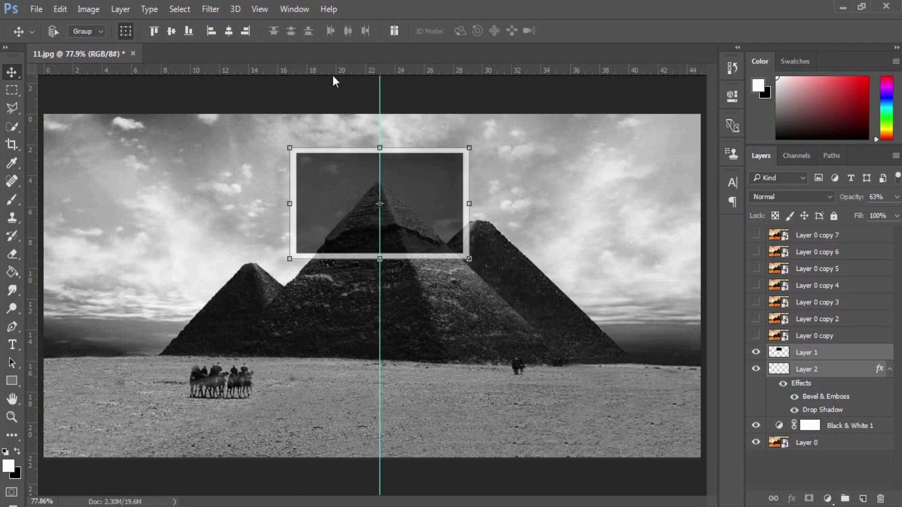
pyautogui.moveTo(332, 72); pyautogui.dragTo(336, 286)
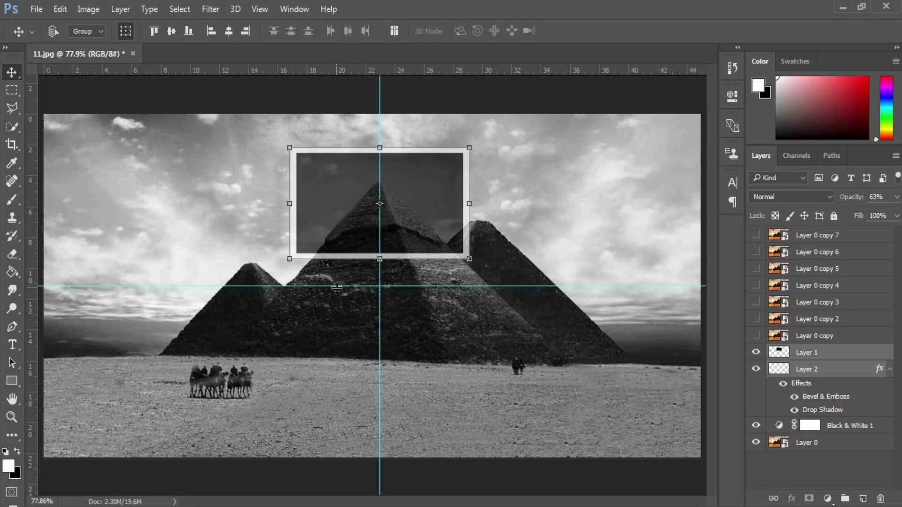
pyautogui.moveTo(428, 181); pyautogui.dragTo(429, 185)
pyautogui.moveTo(380, 309); pyautogui.dragTo(21, 294)
pyautogui.moveTo(192, 286); pyautogui.dragTo(214, 61)
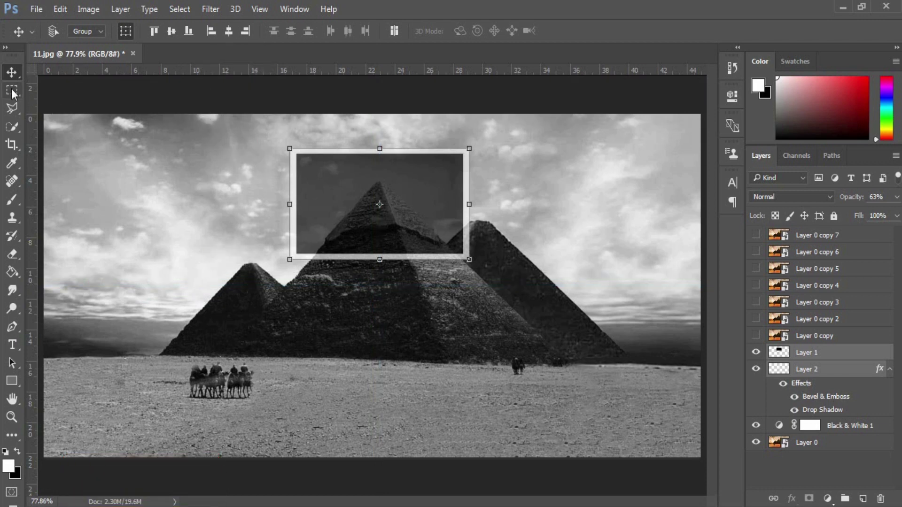
# - Restore the opacity of Layer 1 and Layer 2 to 100% and deselect the layers
pyautogui.click(896, 197)
pyautogui.moveTo(881, 217); pyautogui.dragTo(898, 228)
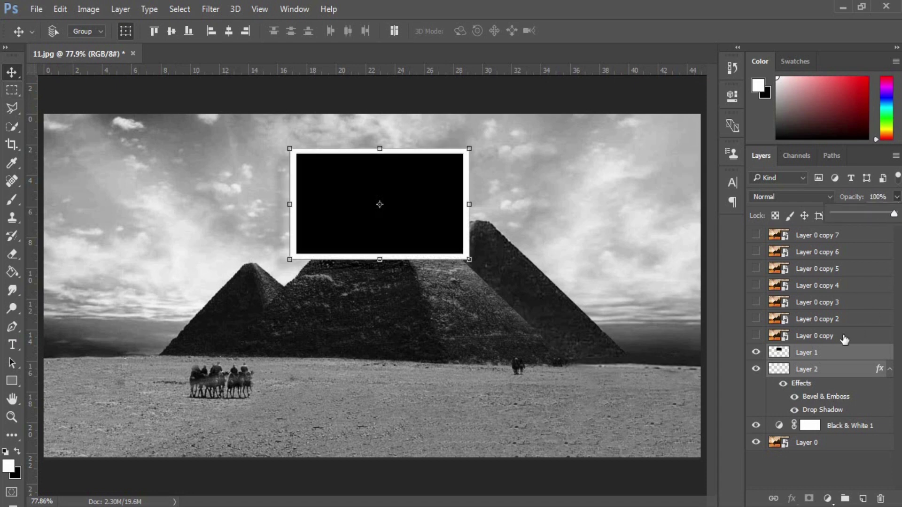
pyautogui.click(819, 464)
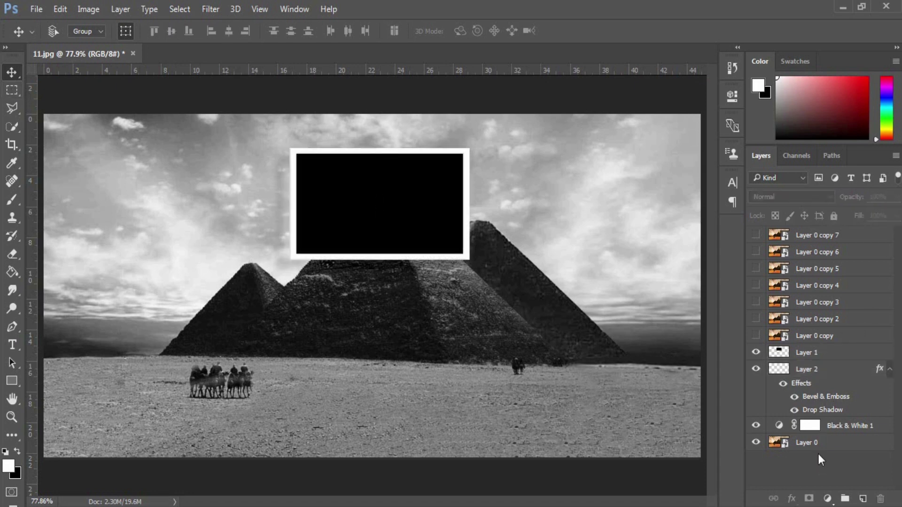
# - Mask Layer 0 copy with the outline of Layer 1's black rectangle and make Layer 0 copy visible
pyautogui.click(802, 357)
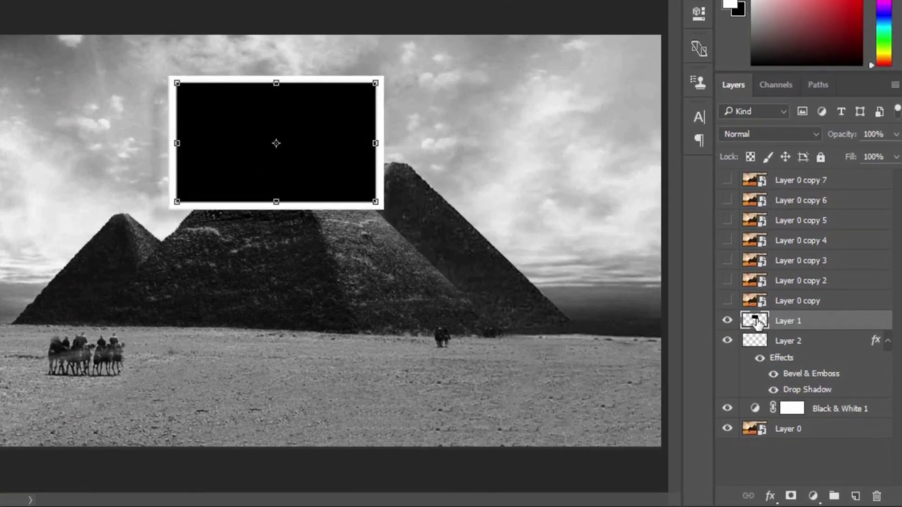
pyautogui.keyDown('ctrl'); pyautogui.click(759, 324); pyautogui.keyUp('ctrl')
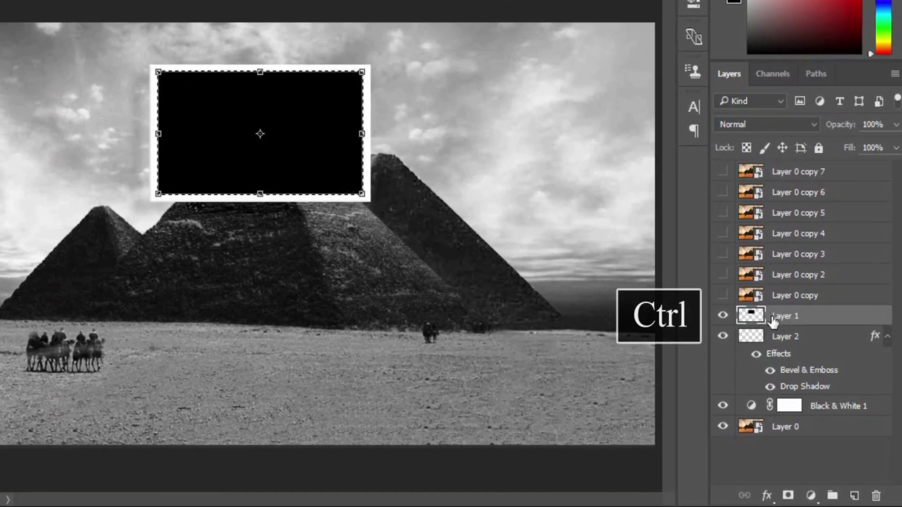
pyautogui.click(803, 298)
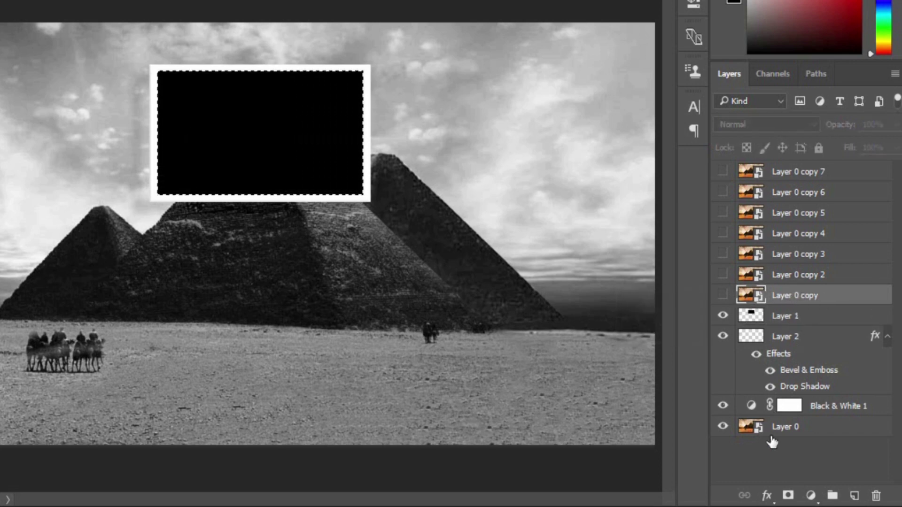
pyautogui.click(788, 497)
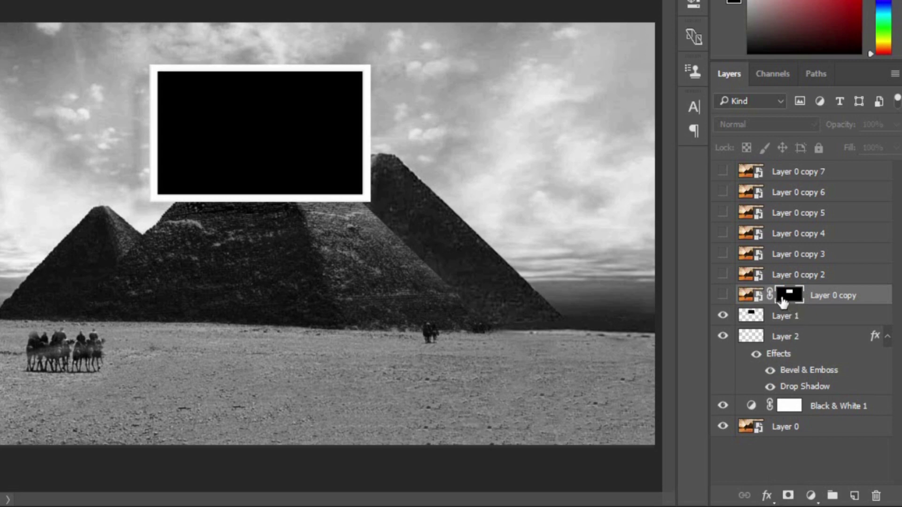
pyautogui.click(723, 294)
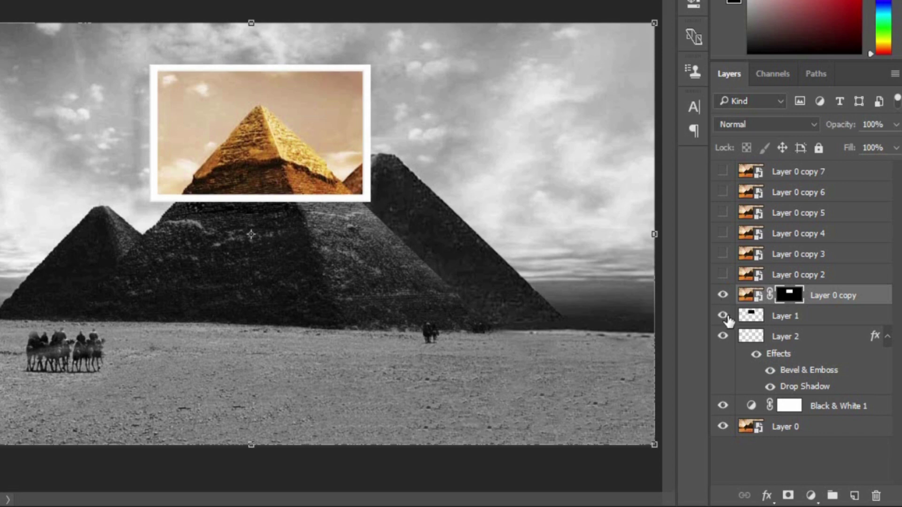
# - Delete Layer 1 and collapse Layer 2's effects list
pyautogui.click(793, 316)
pyautogui.moveTo(789, 321); pyautogui.dragTo(876, 496)
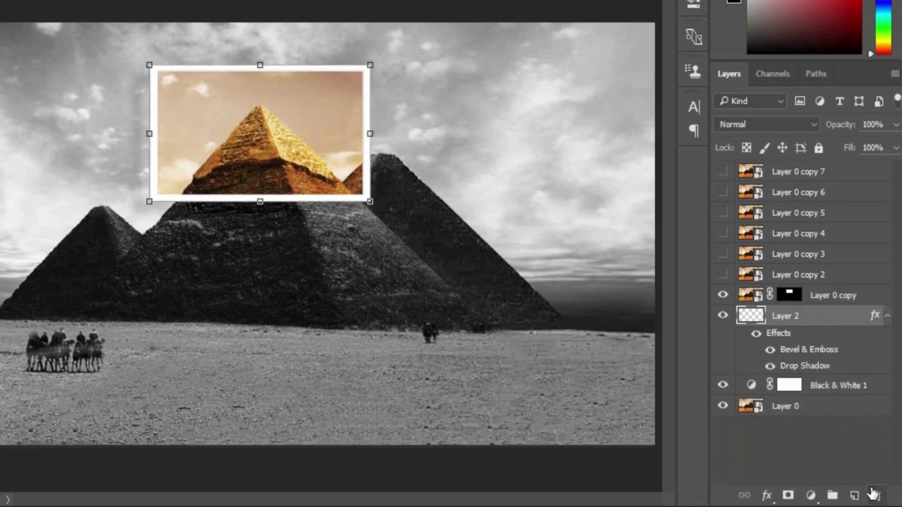
pyautogui.click(887, 317)
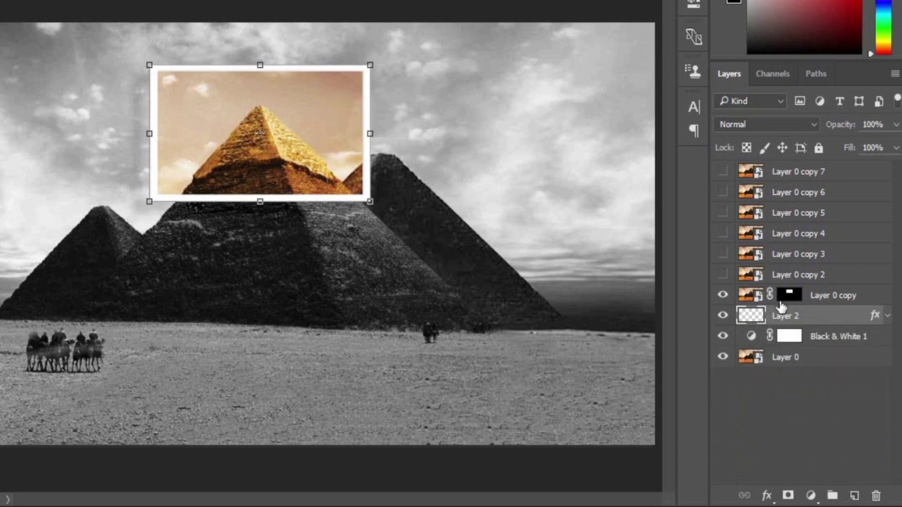
# - Group Layer 0 copy with Layer 2 and move the group to the top of the layer stack
pyautogui.click(754, 296)
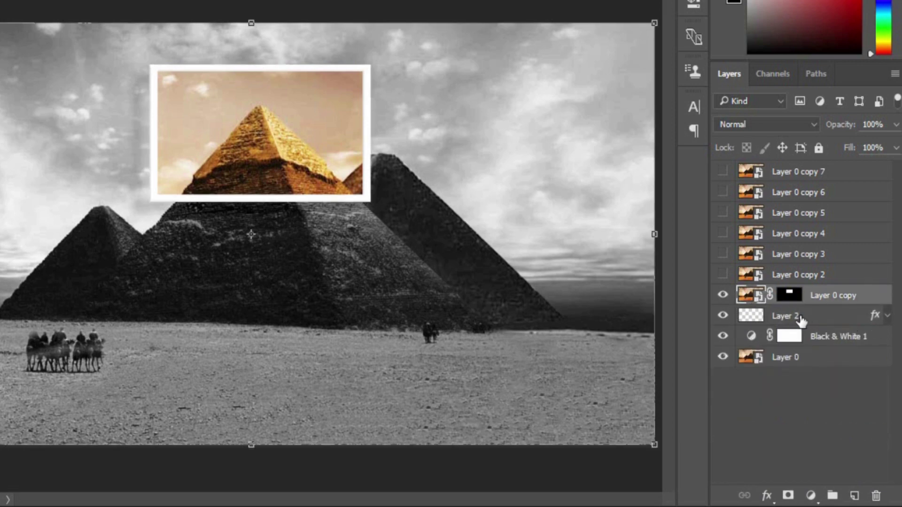
pyautogui.keyDown('shift'); pyautogui.click(807, 322); pyautogui.keyUp('shift')
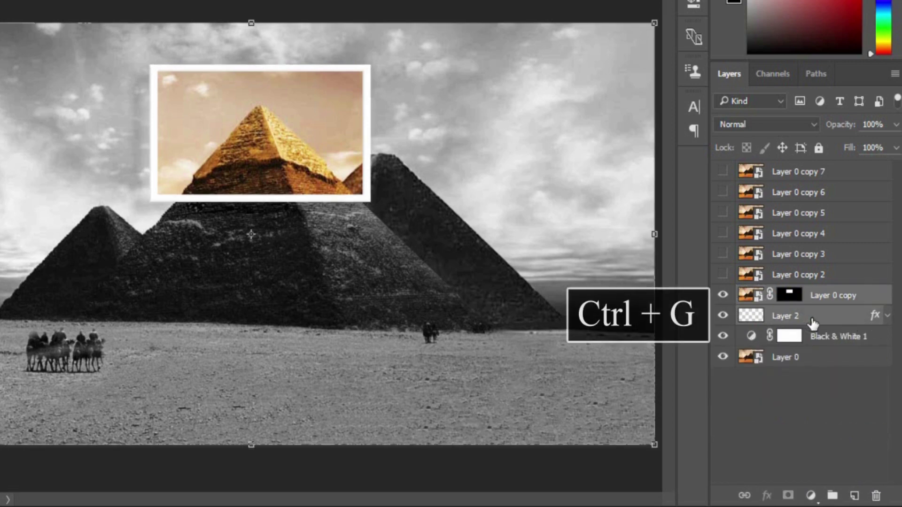
pyautogui.hotkey('ctrl', 'g')
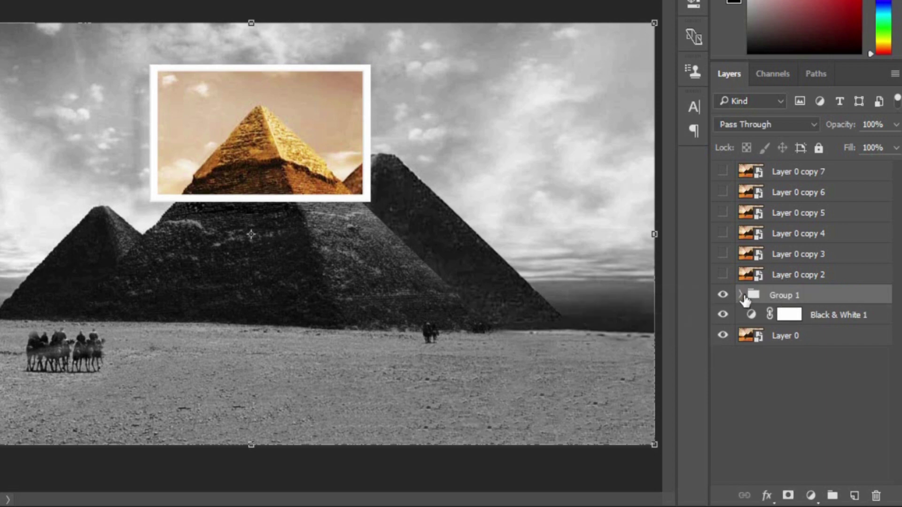
pyautogui.click(741, 295)
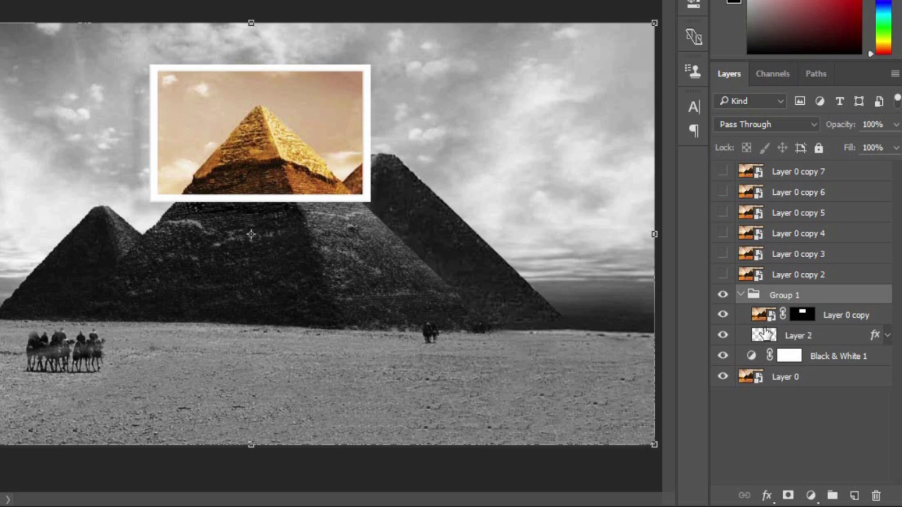
pyautogui.click(741, 295)
pyautogui.moveTo(782, 301); pyautogui.dragTo(806, 167)
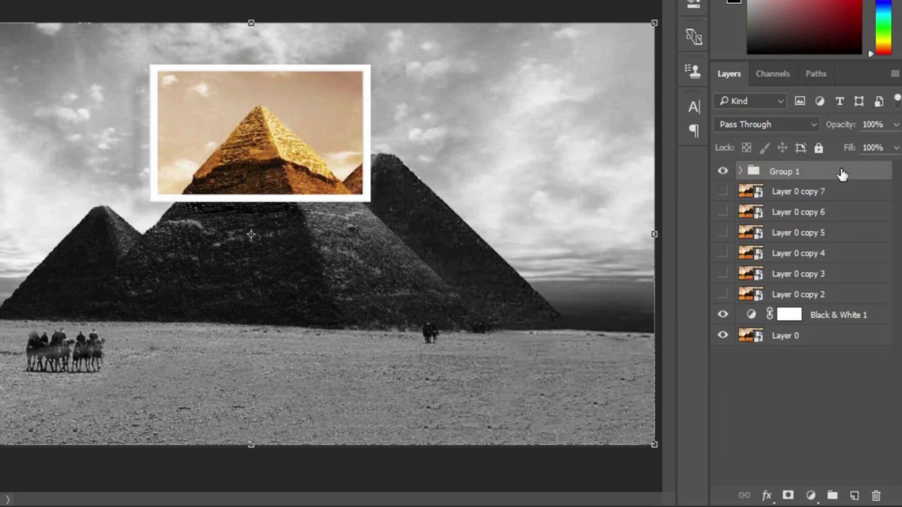
# - Duplicate Group 1 and move the original, at 77% opacity, about 8.5 cm right and 3 cm down
pyautogui.hotkey('ctrl', 'j')
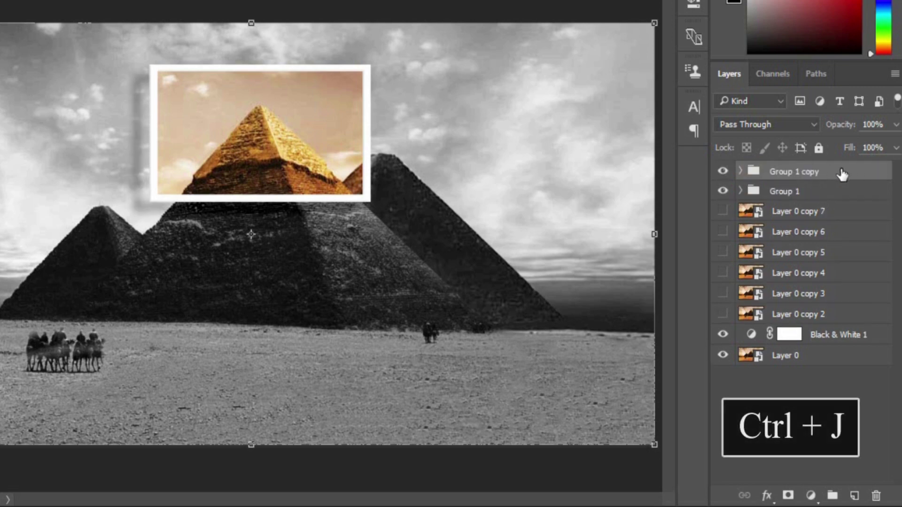
pyautogui.click(818, 196)
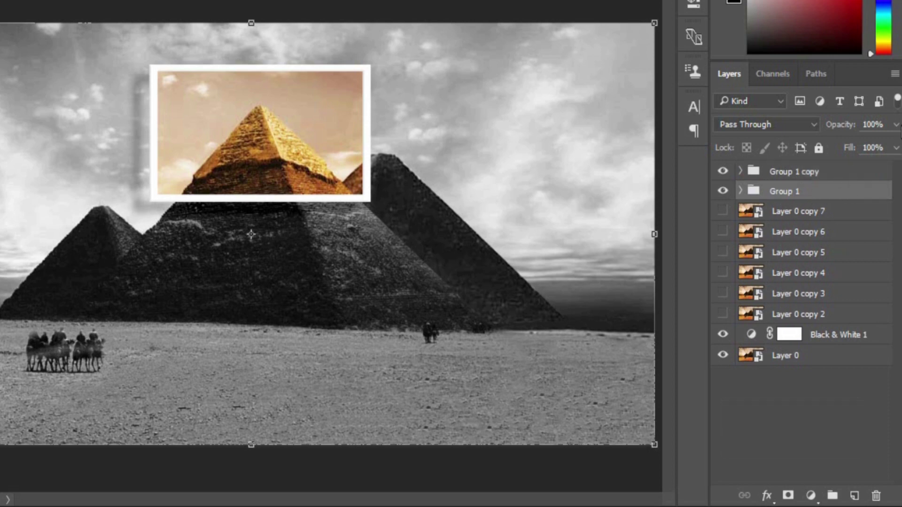
pyautogui.click(895, 124)
pyautogui.moveTo(894, 145); pyautogui.dragTo(876, 145)
pyautogui.moveTo(341, 126); pyautogui.dragTo(495, 206)
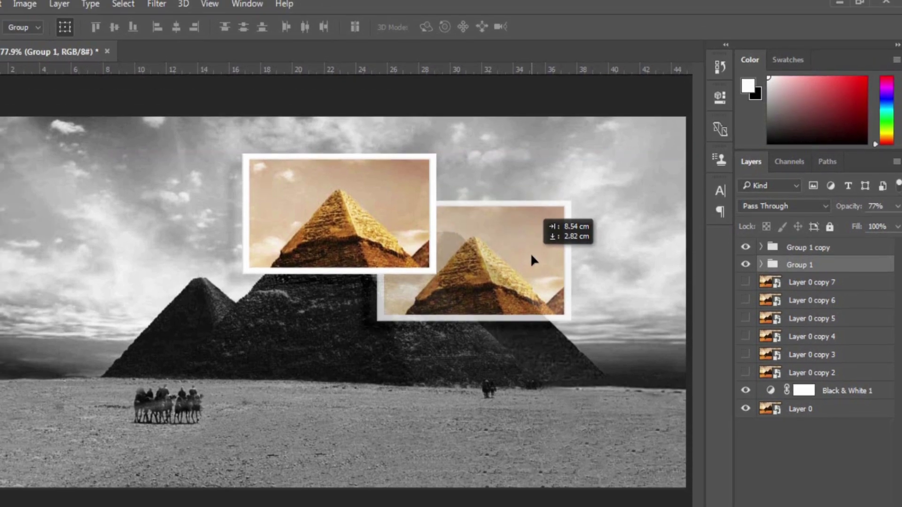
pyautogui.moveTo(532, 259); pyautogui.dragTo(532, 260)
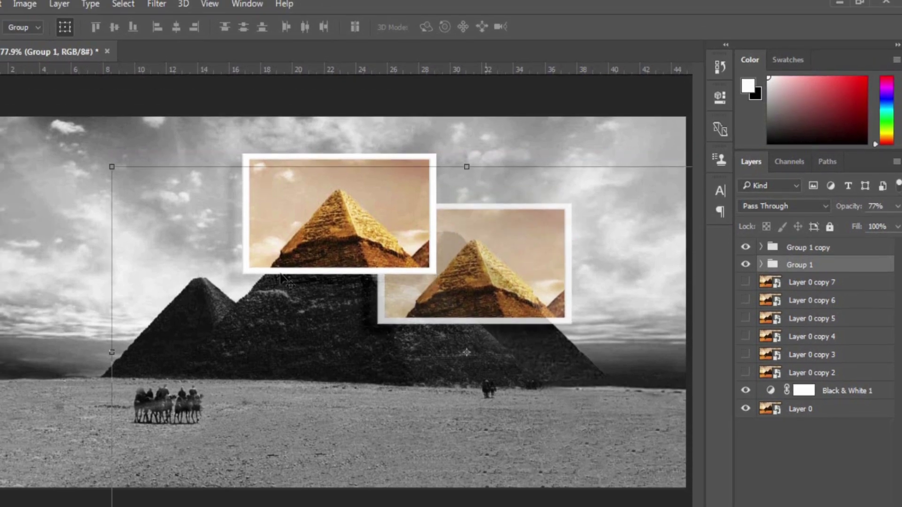
# - Rotate Group 1's frame slightly clockwise beside the first picture and set the group's opacity back to 100%
pyautogui.moveTo(105, 161); pyautogui.dragTo(112, 132)
pyautogui.moveTo(517, 317)
pyautogui.mouseDown()
pyautogui.moveTo(515, 328)
pyautogui.moveTo(515, 319)
pyautogui.mouseUp()
pyautogui.press('Return')
pyautogui.click(898, 206)
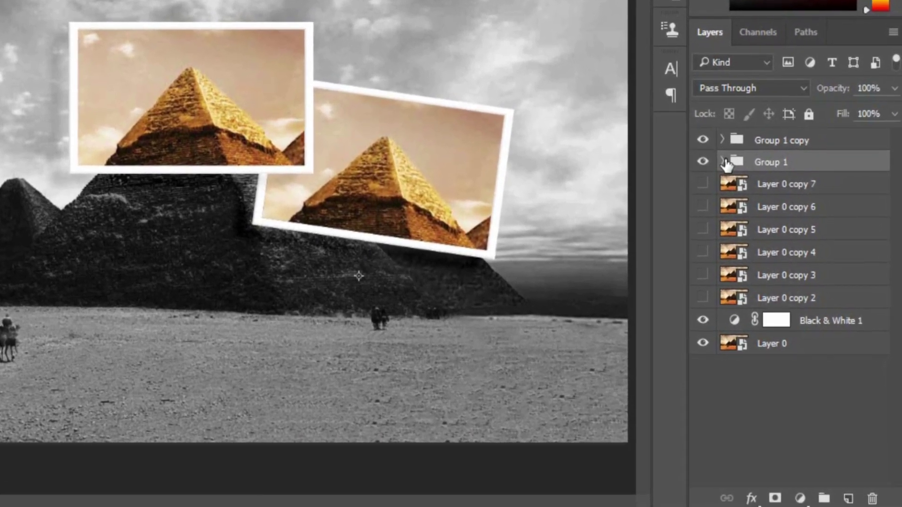
# - Transfer the mask of Layer 0 copy in Group 1 to Layer 0 copy 7 and delete that Layer 0 copy
pyautogui.click(761, 264)
pyautogui.click(798, 185)
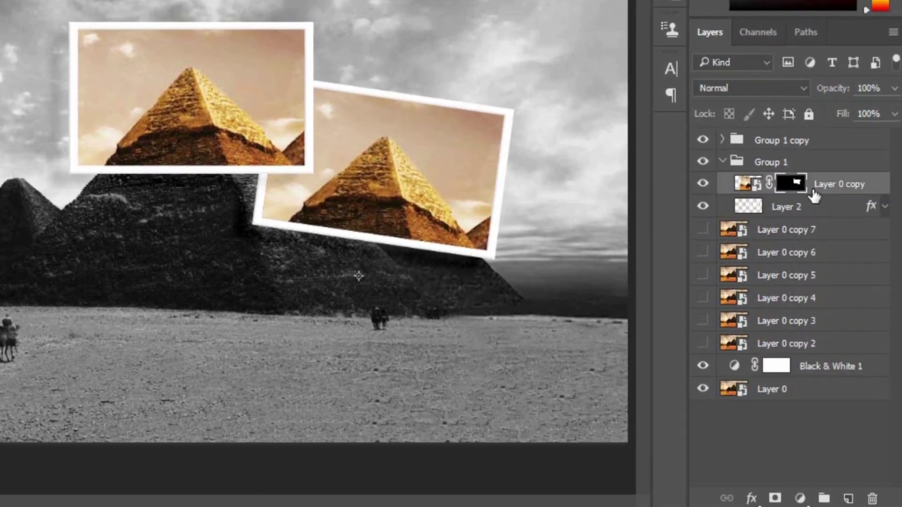
pyautogui.moveTo(795, 186); pyautogui.dragTo(818, 229)
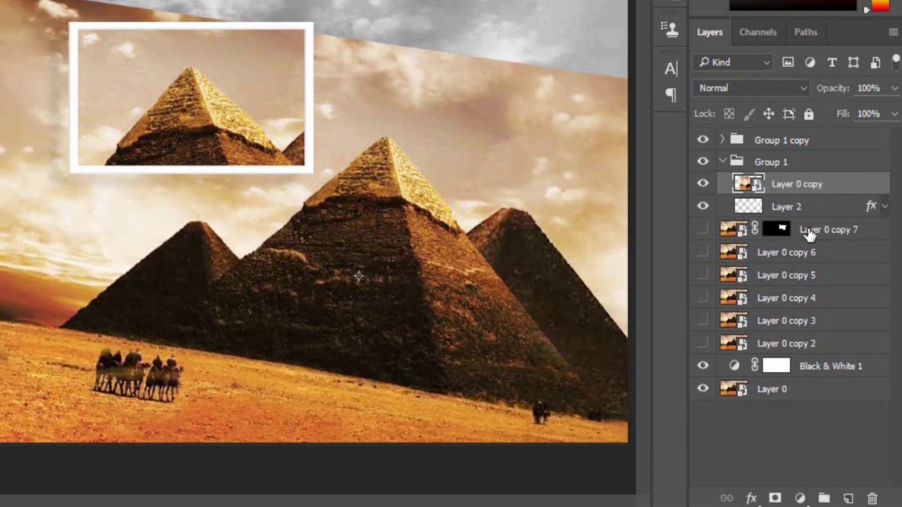
pyautogui.moveTo(749, 185); pyautogui.dragTo(874, 497)
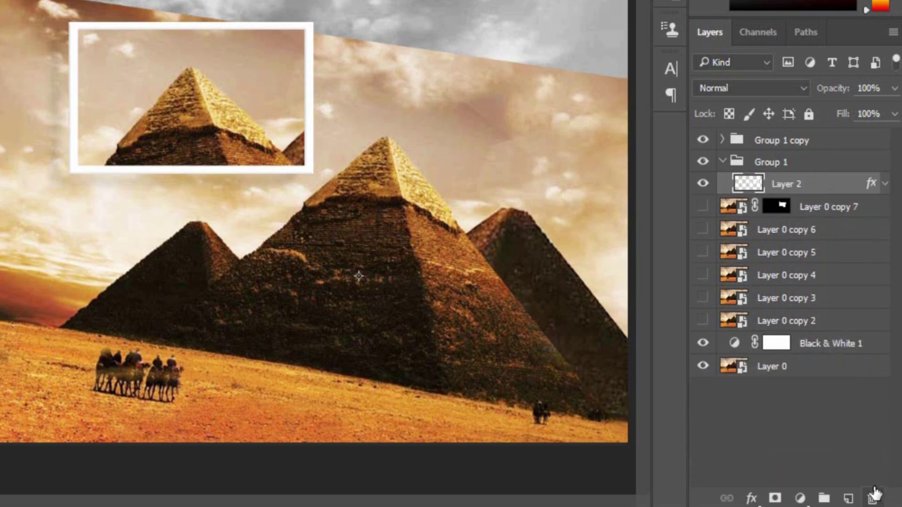
# - Make Layer 0 copy 7 visible, place it above Layer 2 inside Group 1 and collapse the group
pyautogui.click(778, 210)
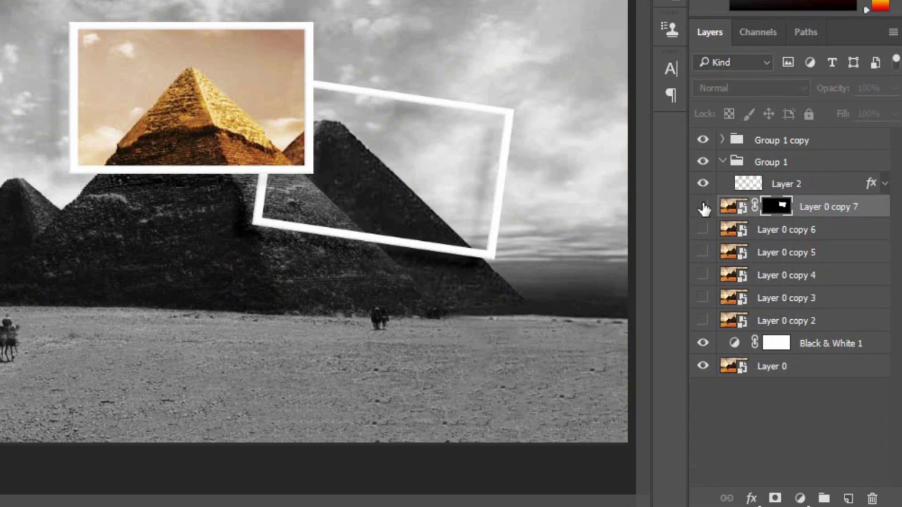
pyautogui.click(702, 207)
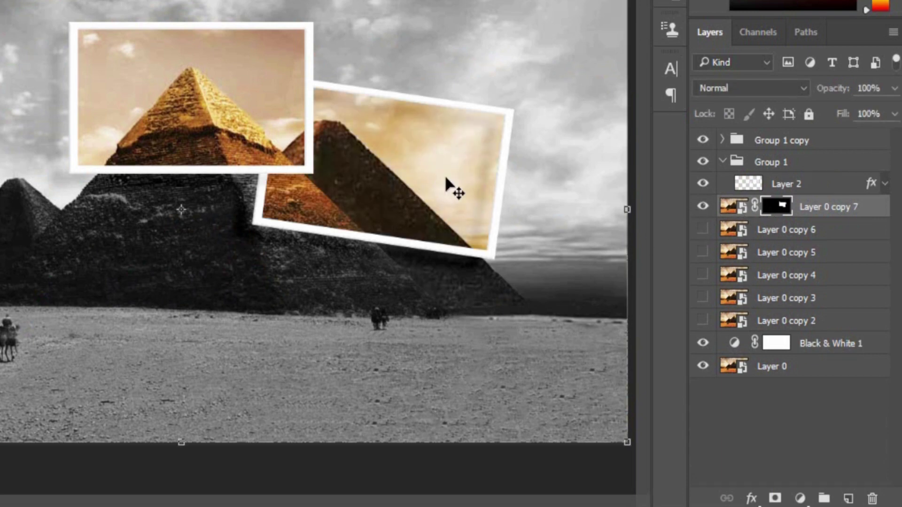
pyautogui.moveTo(733, 208); pyautogui.dragTo(787, 183)
pyautogui.click(724, 162)
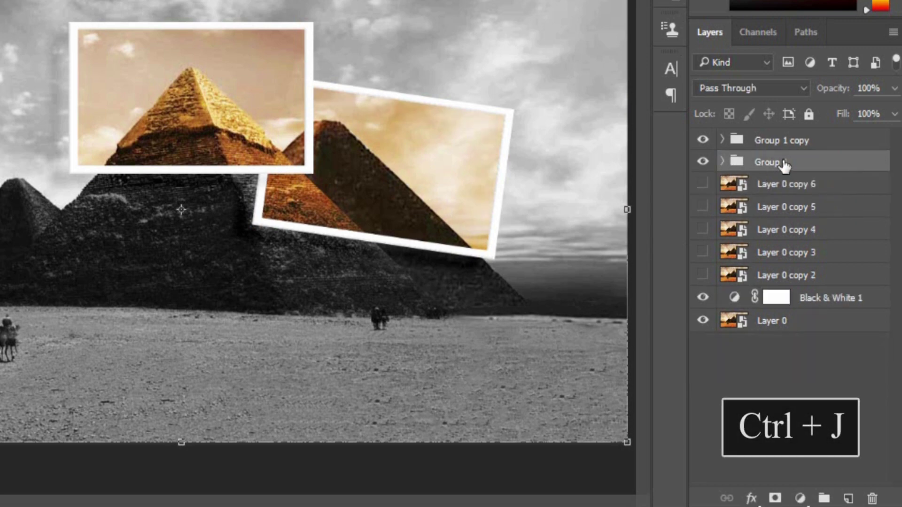
# - Duplicate Group 1 and move the original, at 77% opacity, below and to the right of the tilted picture
pyautogui.hotkey('ctrl', 'j')
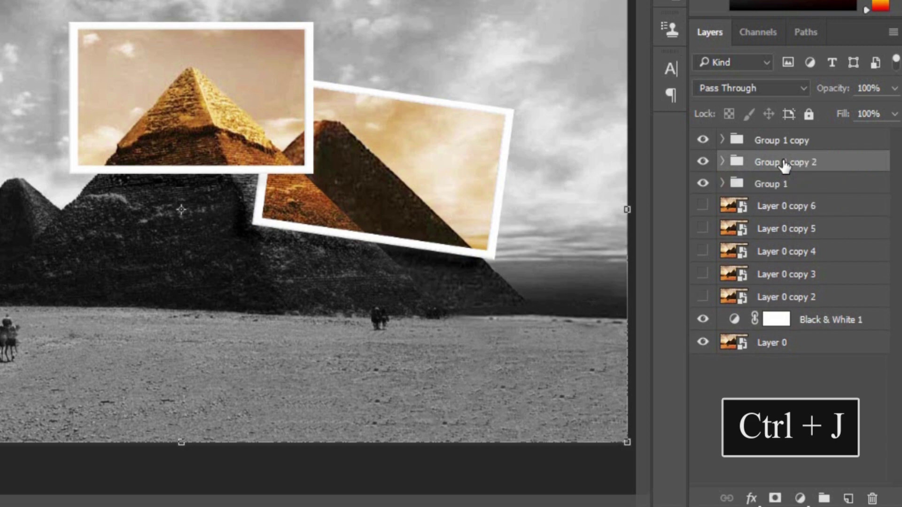
pyautogui.click(780, 184)
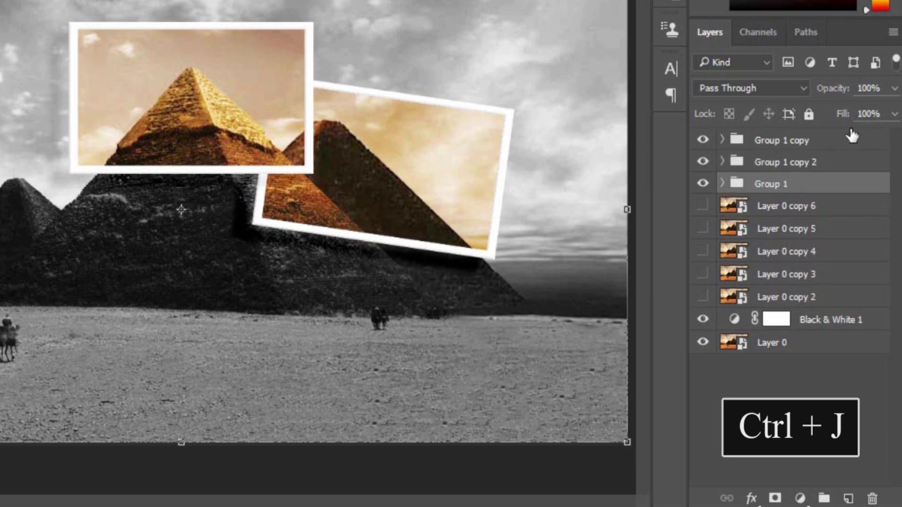
pyautogui.click(895, 88)
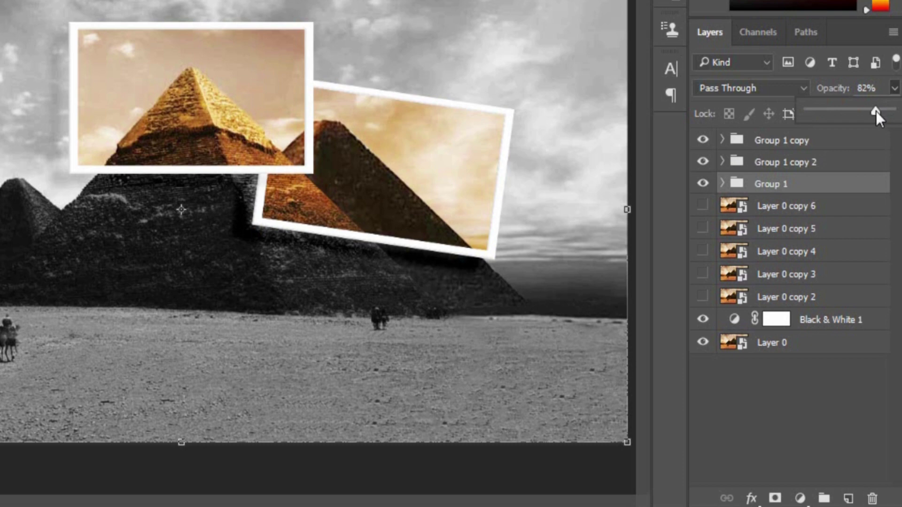
pyautogui.click(436, 205)
pyautogui.moveTo(437, 206); pyautogui.dragTo(498, 334)
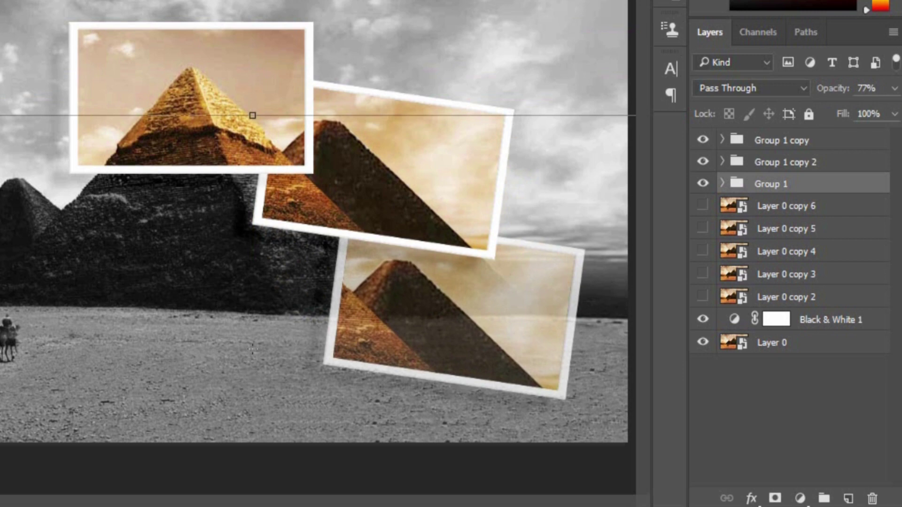
# - Rotate Group 1's frame counter-clockwise, tuck it beneath the second picture and set the group's opacity to 100%
pyautogui.moveTo(635, 115); pyautogui.dragTo(632, 13)
pyautogui.moveTo(400, 227); pyautogui.dragTo(391, 261)
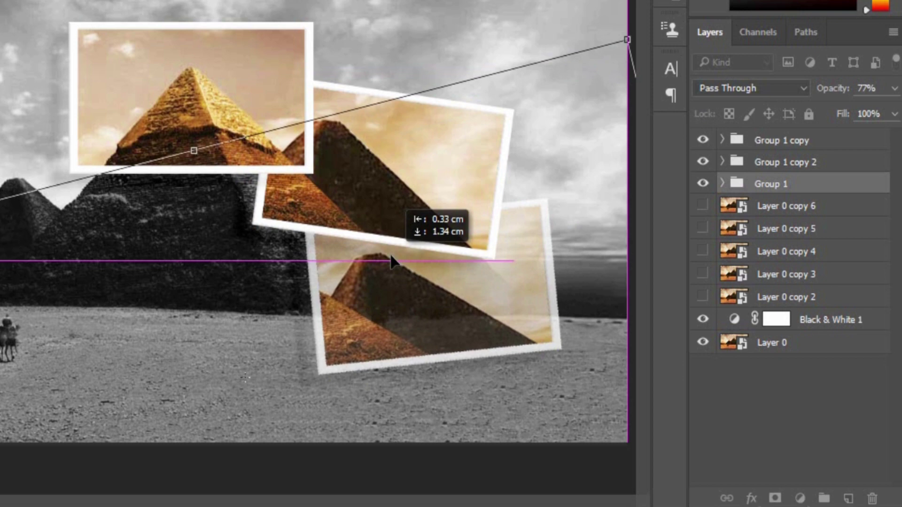
pyautogui.moveTo(391, 259)
pyautogui.mouseDown()
pyautogui.moveTo(403, 272)
pyautogui.moveTo(404, 264)
pyautogui.mouseUp()
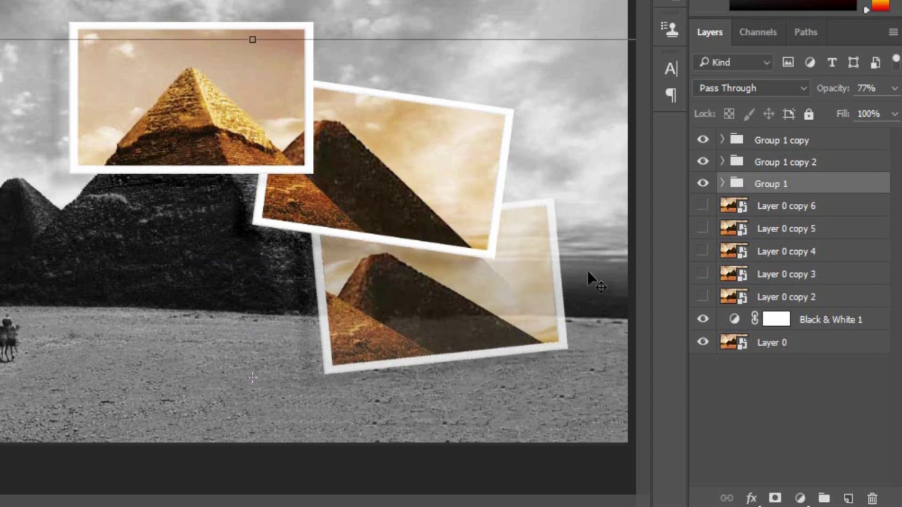
pyautogui.click(895, 87)
pyautogui.moveTo(871, 111); pyautogui.dragTo(898, 124)
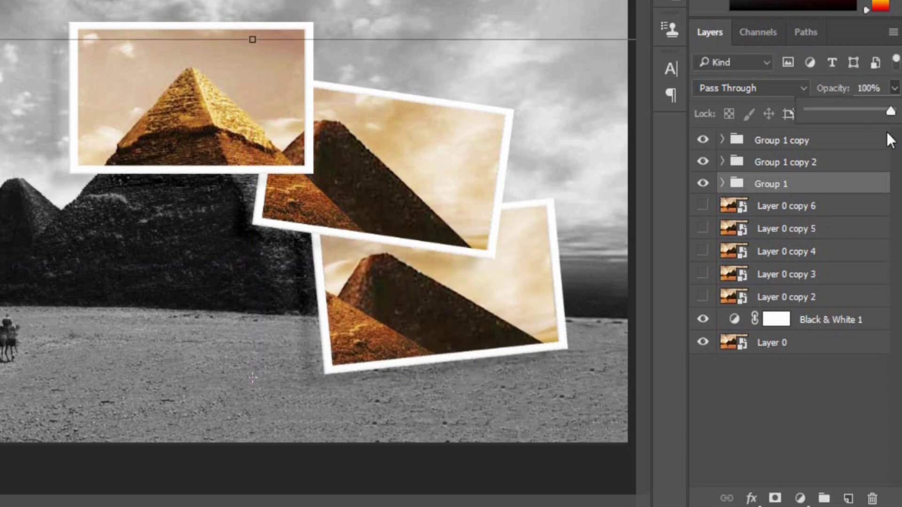
# - Transfer the mask of Layer 0 copy 7 to Layer 0 copy 6 and replace copy 7 with the visible copy 6 in Group 1
pyautogui.click(723, 184)
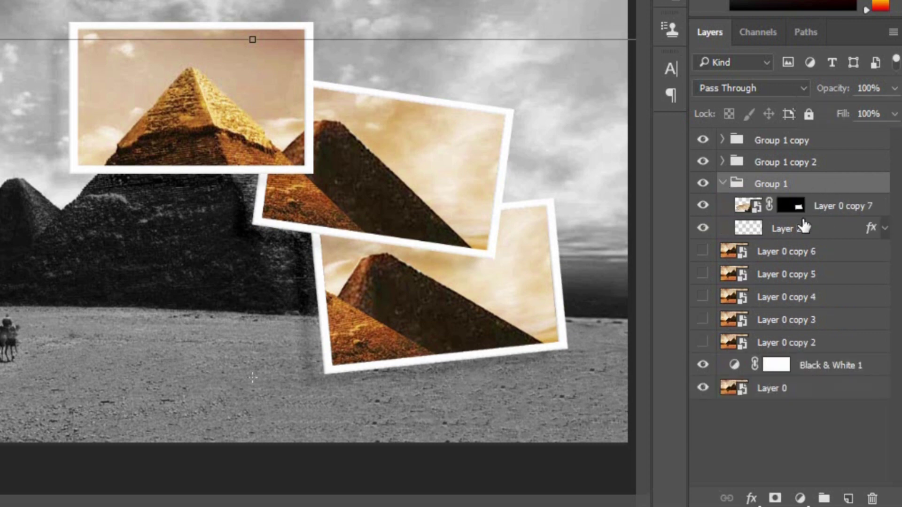
pyautogui.moveTo(797, 215); pyautogui.dragTo(818, 259)
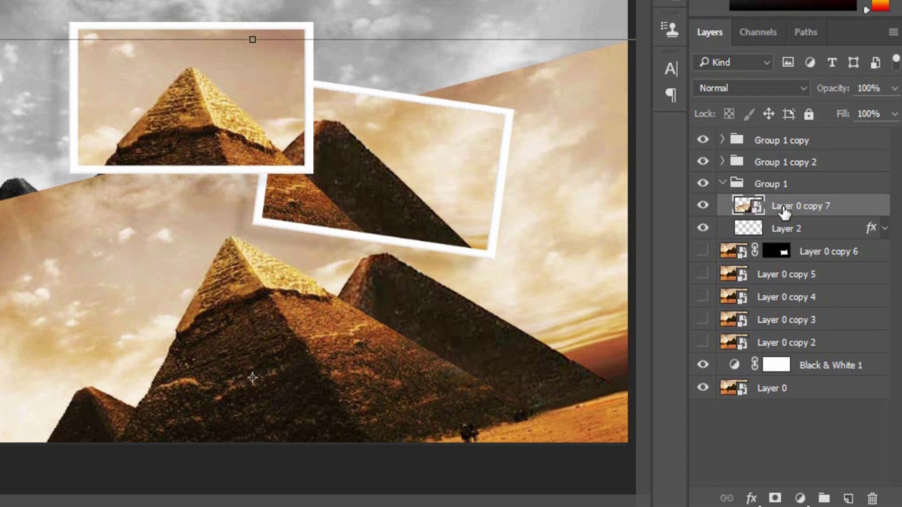
pyautogui.moveTo(775, 203); pyautogui.dragTo(873, 498)
pyautogui.click(726, 235)
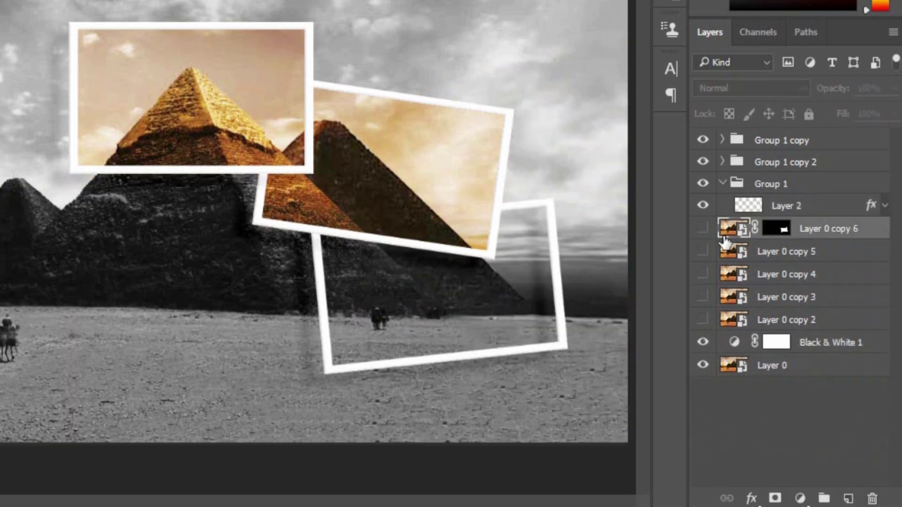
pyautogui.click(703, 229)
pyautogui.moveTo(726, 229); pyautogui.dragTo(781, 201)
pyautogui.click(725, 185)
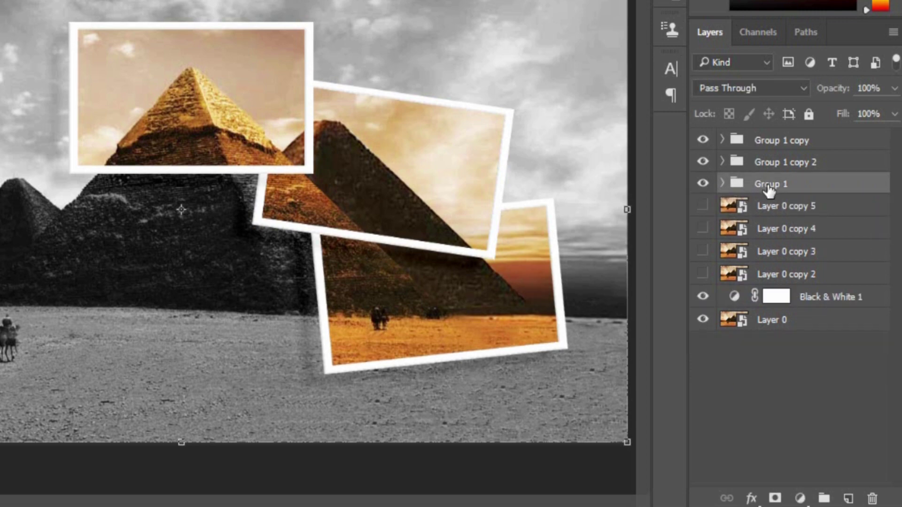
# - Duplicate Group 1 and move the original to the left of the topmost picture, working at 74% opacity and restoring it to 100%
pyautogui.hotkey('ctrl', 'j')
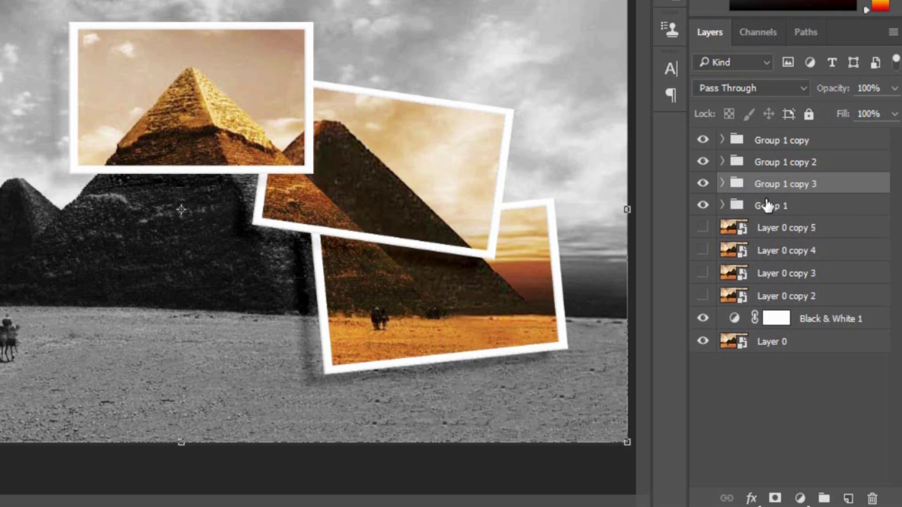
pyautogui.click(787, 209)
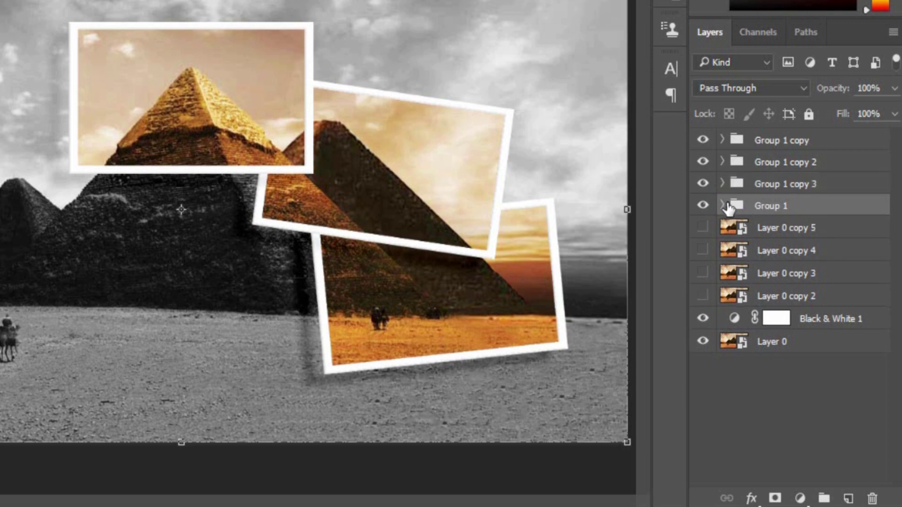
pyautogui.click(895, 88)
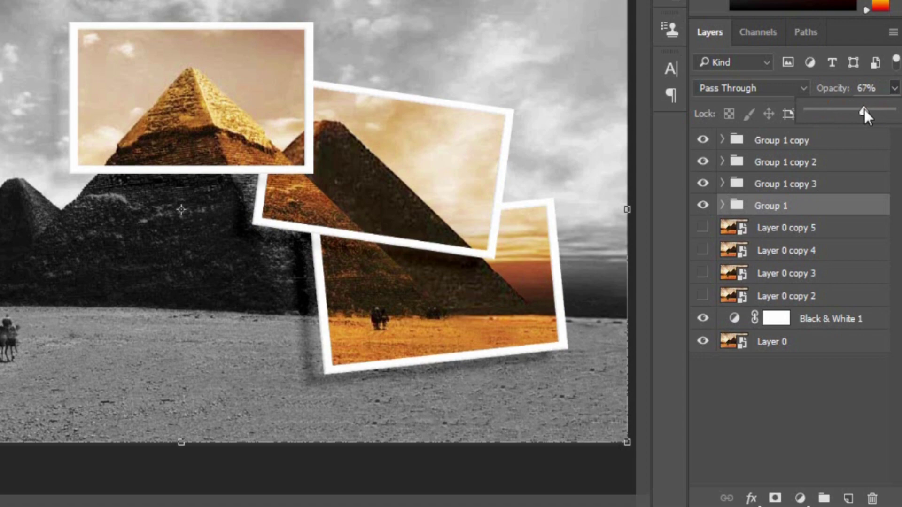
pyautogui.moveTo(455, 286); pyautogui.dragTo(52, 213)
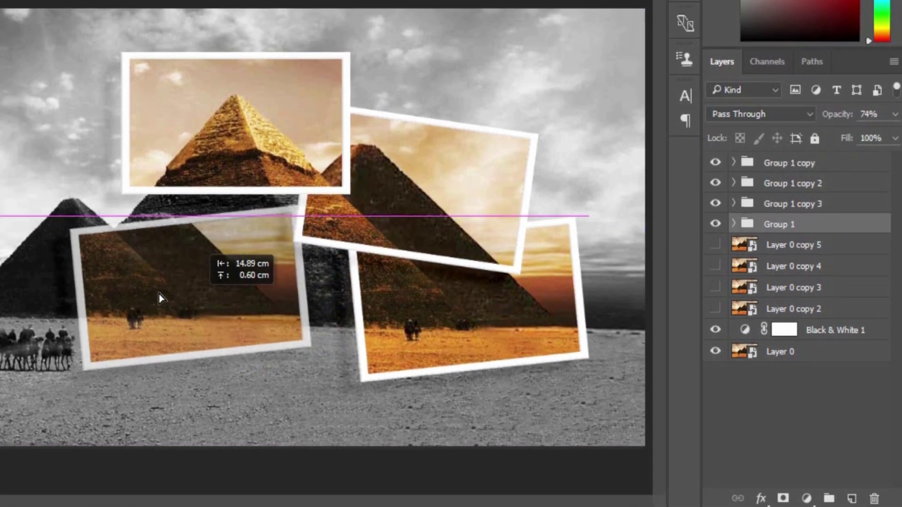
pyautogui.moveTo(154, 247); pyautogui.dragTo(133, 208)
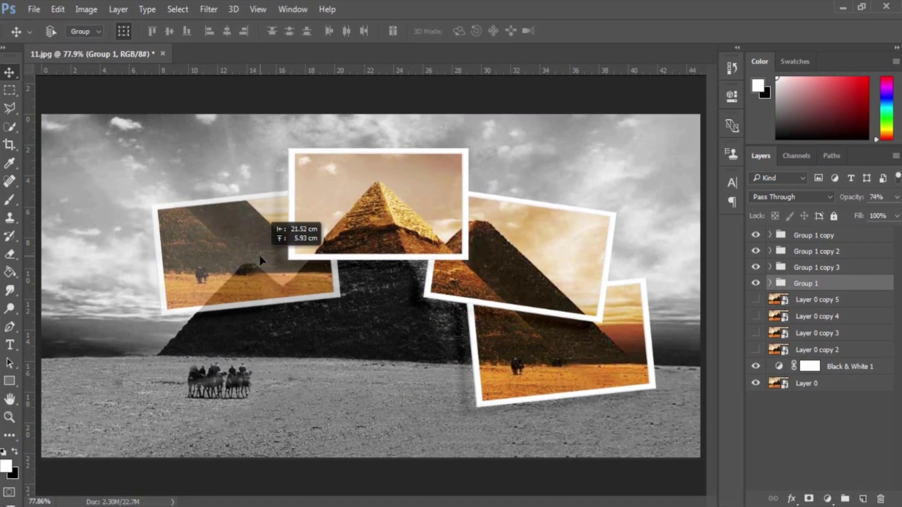
pyautogui.moveTo(260, 255); pyautogui.dragTo(252, 256)
pyautogui.click(896, 197)
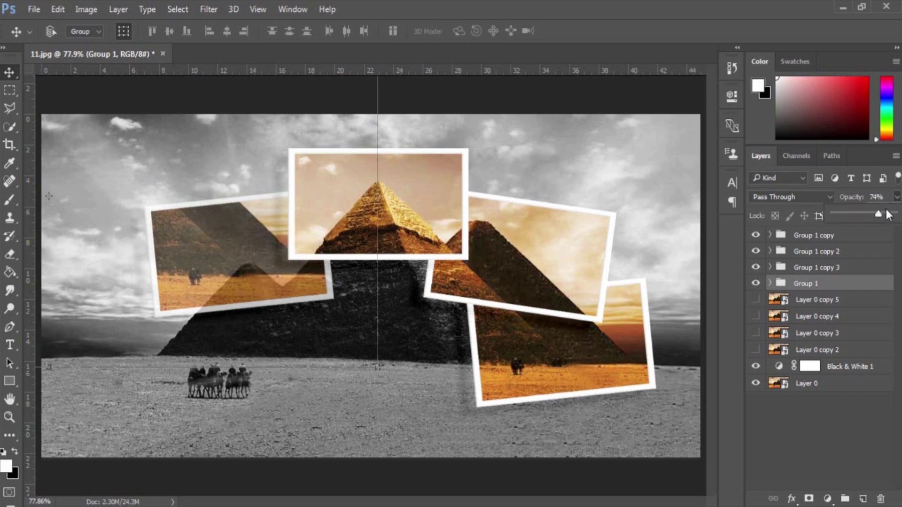
pyautogui.moveTo(878, 214); pyautogui.dragTo(894, 214)
# - Transfer the mask of Layer 0 copy 6 to Layer 0 copy 5 and replace copy 6 with the visible copy 5 in Group 1
pyautogui.click(770, 283)
pyautogui.moveTo(819, 300)
pyautogui.mouseDown()
pyautogui.moveTo(846, 335)
pyautogui.moveTo(812, 292)
pyautogui.mouseUp()
pyautogui.click(833, 304)
pyautogui.click(881, 498)
pyautogui.click(755, 316)
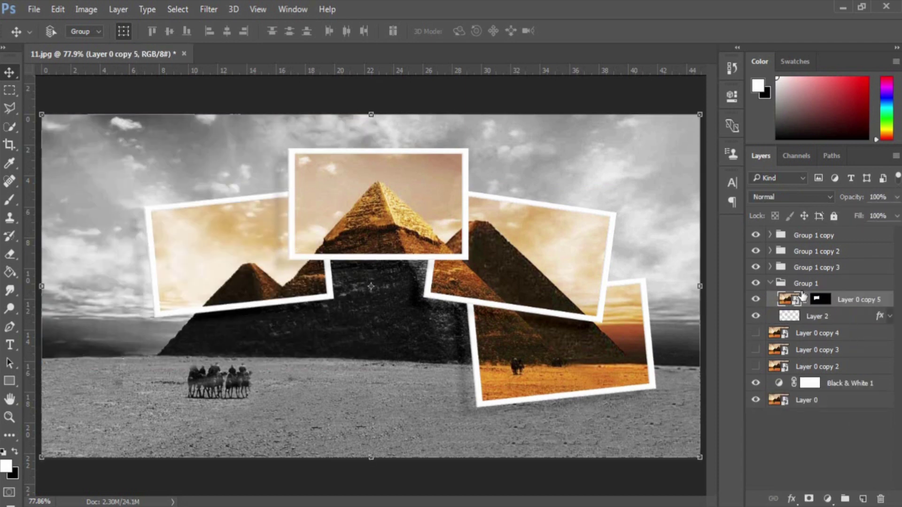
pyautogui.click(770, 284)
# - Duplicate Group 1, then place the original over the camels below the upper-left picture, tilted clockwise and at 100% opacity
pyautogui.hotkey('ctrl', 'j')
pyautogui.click(825, 301)
pyautogui.click(897, 197)
pyautogui.moveTo(895, 214); pyautogui.dragTo(878, 214)
pyautogui.moveTo(297, 275); pyautogui.dragTo(281, 378)
pyautogui.moveTo(674, 206); pyautogui.dragTo(452, 352)
pyautogui.press('Return')
pyautogui.click(896, 197)
pyautogui.moveTo(877, 213); pyautogui.dragTo(896, 215)
# - Transfer the mask of Layer 0 copy 5 to Layer 0 copy 4 and replace copy 5 with the visible copy 4 in Group 1
pyautogui.click(770, 300)
pyautogui.moveTo(819, 315); pyautogui.dragTo(835, 349)
pyautogui.moveTo(848, 315); pyautogui.dragTo(881, 498)
pyautogui.click(755, 333)
pyautogui.click(770, 299)
pyautogui.click(770, 300)
pyautogui.moveTo(787, 332); pyautogui.dragTo(790, 308)
pyautogui.click(770, 300)
# - Duplicate Group 1, then place the original behind the camel picture toward the lower centre, tilted counter-clockwise and at 100% opacity
pyautogui.hotkey('ctrl', 'j')
pyautogui.click(798, 317)
pyautogui.click(896, 197)
pyautogui.moveTo(895, 214); pyautogui.dragTo(880, 214)
pyautogui.moveTo(245, 369); pyautogui.dragTo(316, 297)
pyautogui.press('Return')
pyautogui.click(896, 197)
pyautogui.moveTo(880, 214); pyautogui.dragTo(897, 214)
# - Transfer the mask of Layer 0 copy 4 to Layer 0 copy 3 and replace copy 4 with the visible copy 3 in Group 1
pyautogui.click(770, 316)
pyautogui.moveTo(819, 331); pyautogui.dragTo(832, 366)
pyautogui.moveTo(854, 331); pyautogui.dragTo(881, 499)
pyautogui.click(756, 349)
pyautogui.moveTo(782, 348); pyautogui.dragTo(784, 317)
pyautogui.click(771, 315)
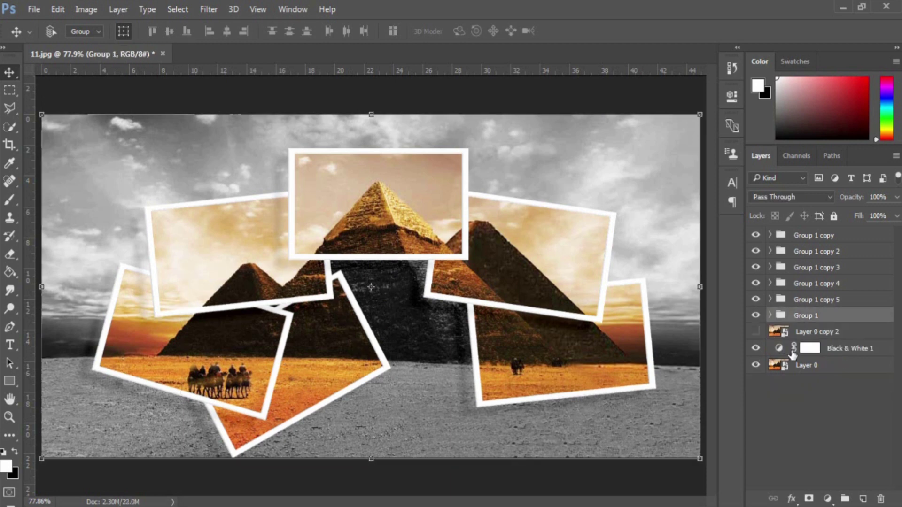
# - Duplicate Group 1 and lower the original group's opacity to 77%
pyautogui.hotkey('ctrl', 'j')
pyautogui.click(801, 333)
pyautogui.click(896, 197)
pyautogui.moveTo(896, 215); pyautogui.dragTo(879, 214)
# - Rotate Group 1 by 57.91°, position its frame at the lower centre behind the right-hand pictures and restore its opacity to 100%
pyautogui.moveTo(347, 317); pyautogui.dragTo(457, 300)
pyautogui.moveTo(137, 252); pyautogui.dragTo(209, 78)
pyautogui.moveTo(421, 318); pyautogui.dragTo(435, 383)
pyautogui.moveTo(135, 276); pyautogui.dragTo(183, 162)
pyautogui.moveTo(437, 348); pyautogui.dragTo(476, 371)
pyautogui.moveTo(332, 388); pyautogui.dragTo(332, 385)
pyautogui.moveTo(482, 398); pyautogui.dragTo(479, 399)
pyautogui.moveTo(368, 420); pyautogui.dragTo(367, 414)
pyautogui.moveTo(490, 395); pyautogui.dragTo(480, 408)
pyautogui.moveTo(368, 408); pyautogui.dragTo(357, 398)
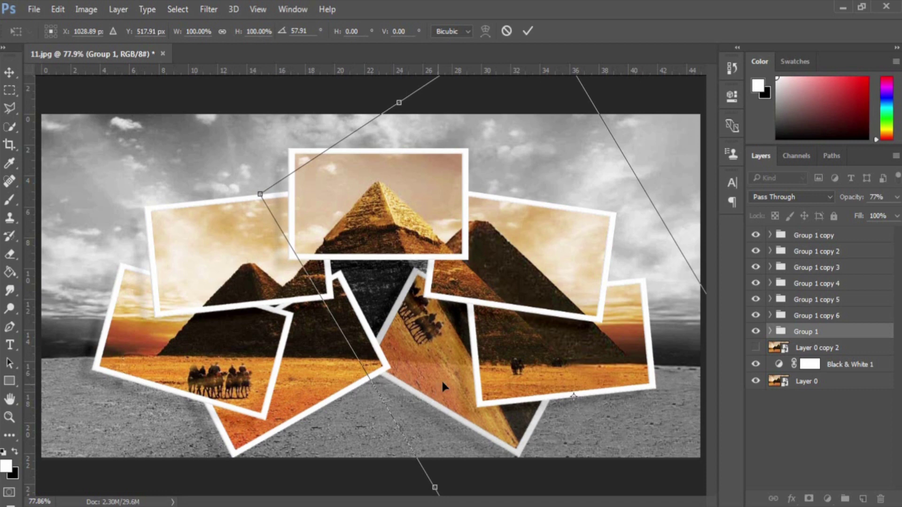
pyautogui.press('Return')
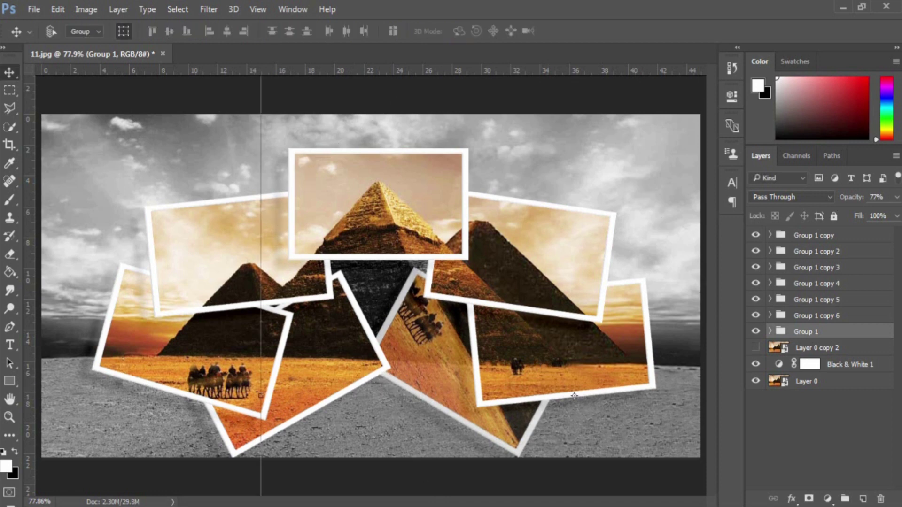
pyautogui.click(897, 198)
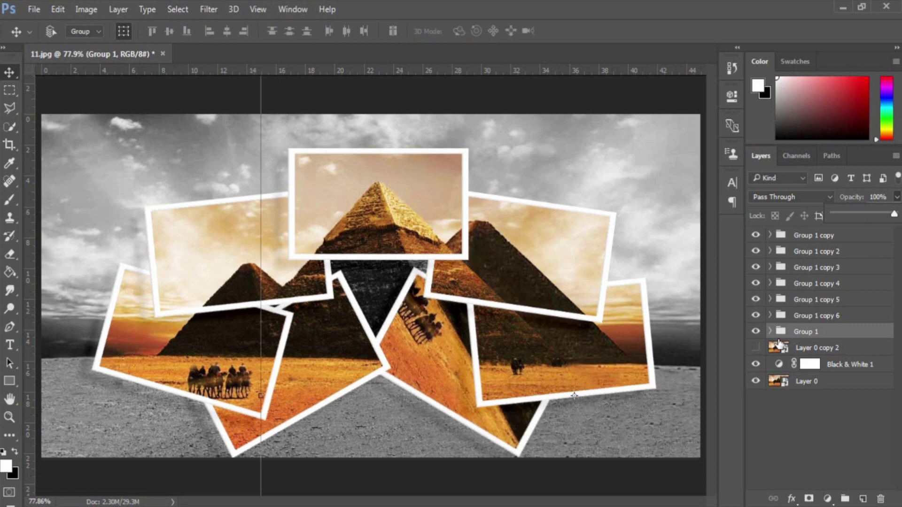
# - Transfer the mask of Layer 0 copy 3 to Layer 0 copy 2 and replace copy 3 with the visible copy 2 in Group 1
pyautogui.click(771, 332)
pyautogui.moveTo(821, 348); pyautogui.dragTo(810, 381)
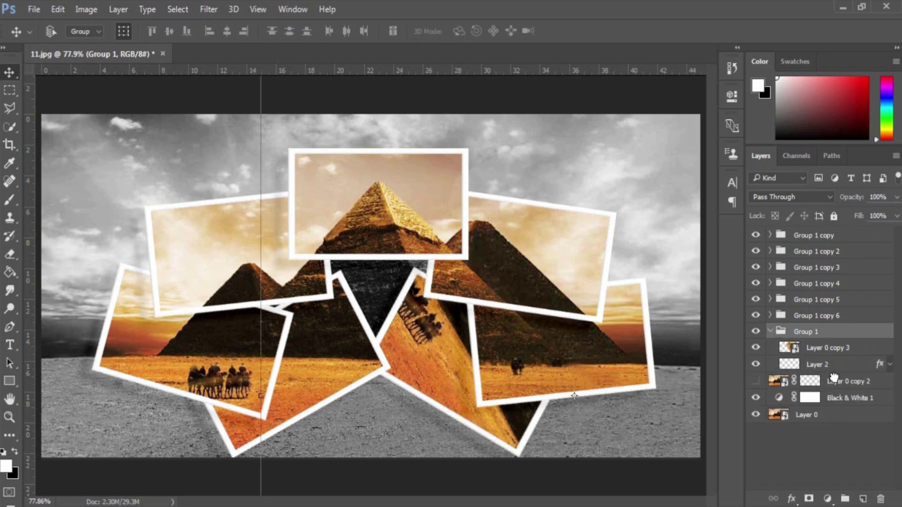
pyautogui.moveTo(796, 349); pyautogui.dragTo(881, 499)
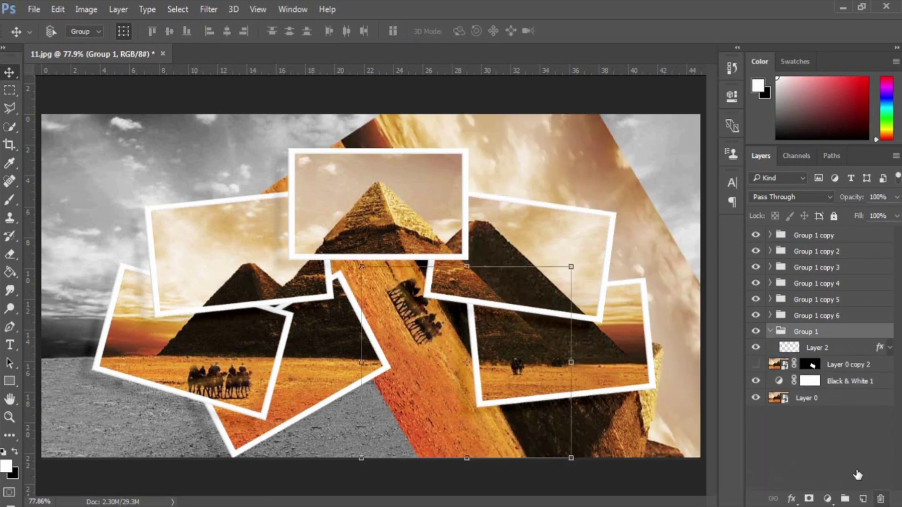
pyautogui.moveTo(782, 363); pyautogui.dragTo(794, 345)
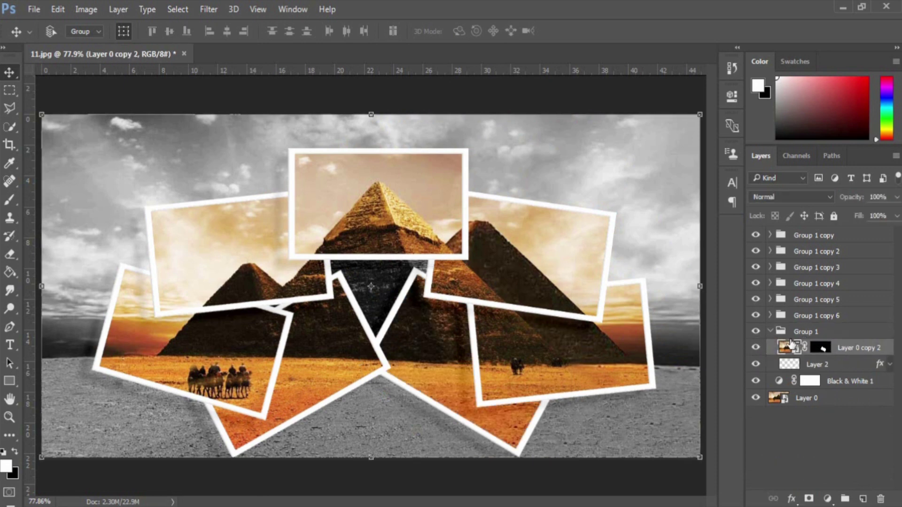
pyautogui.click(770, 331)
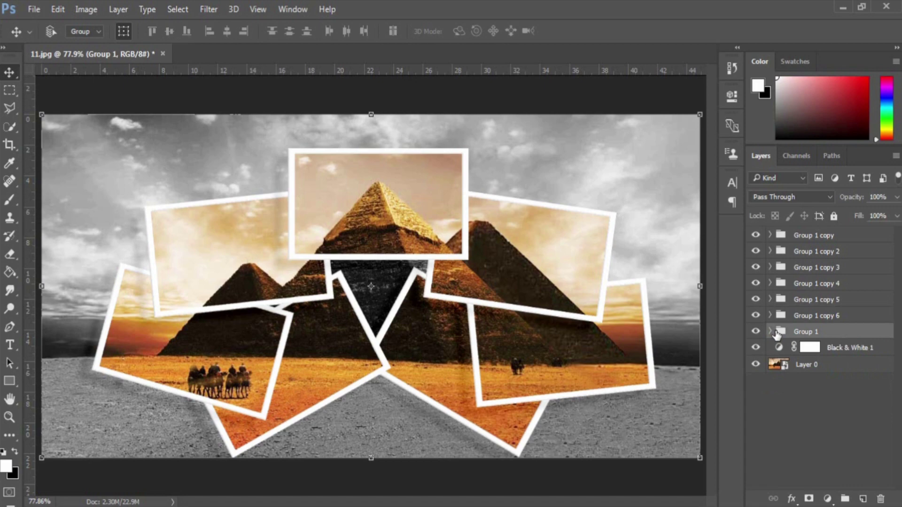